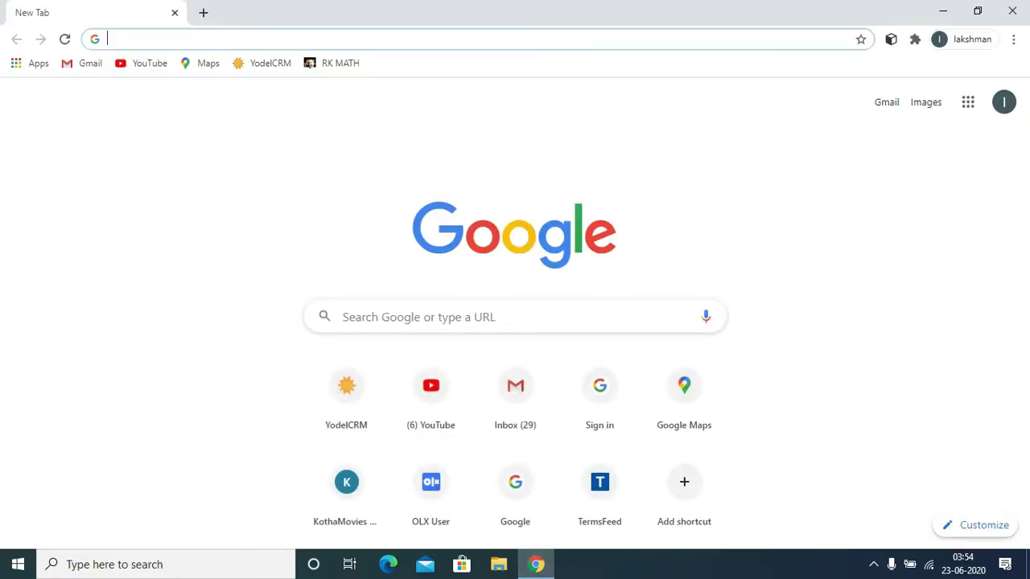
# Step: Search Google for 'amazon affiliate' and open the Amazon.in Associates Central result
pyautogui.write('amz')
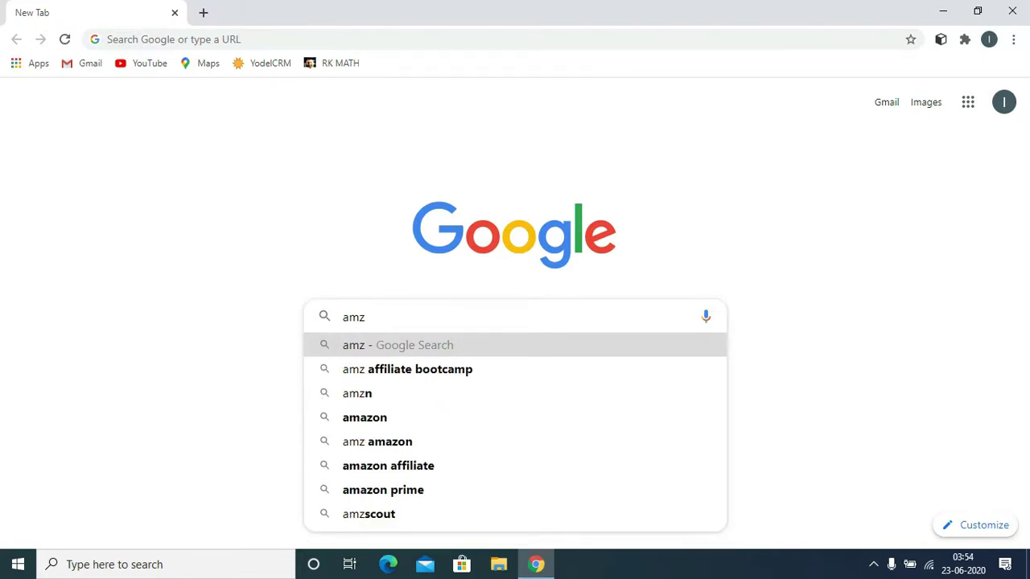
pyautogui.press('BackSpace')
pyautogui.write('a')
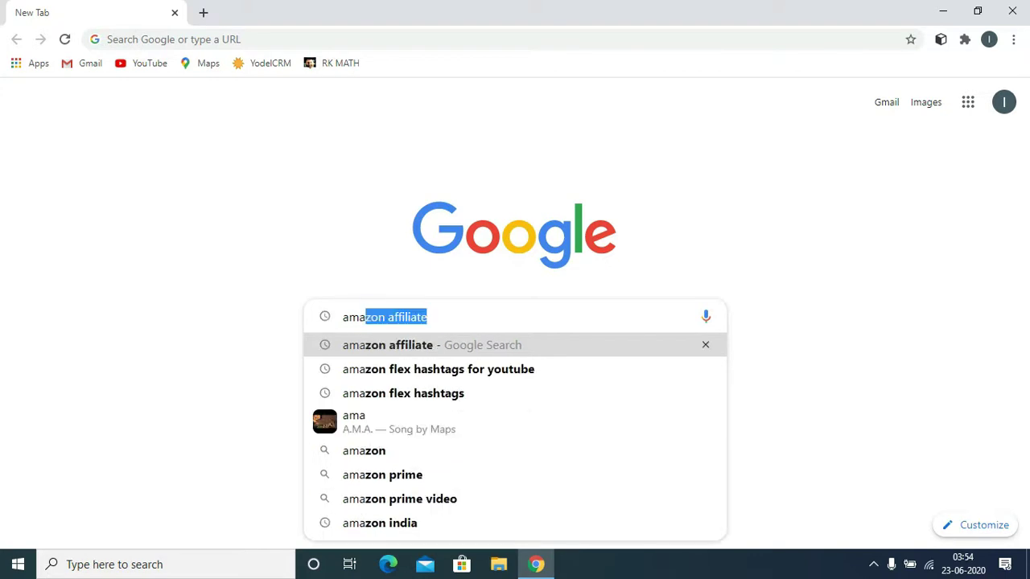
pyautogui.write('zo')
pyautogui.press('Return')
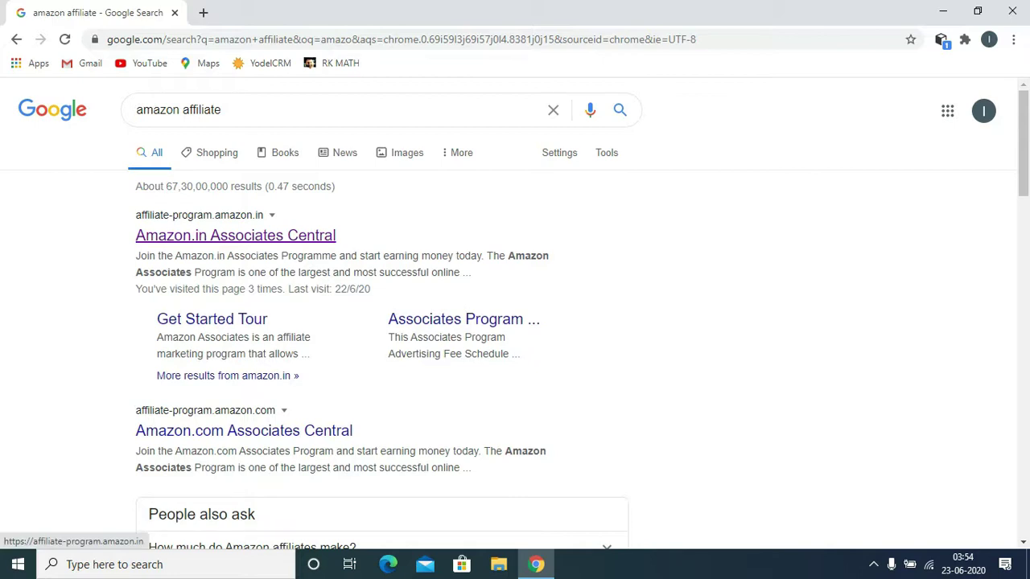
pyautogui.click(235, 235)
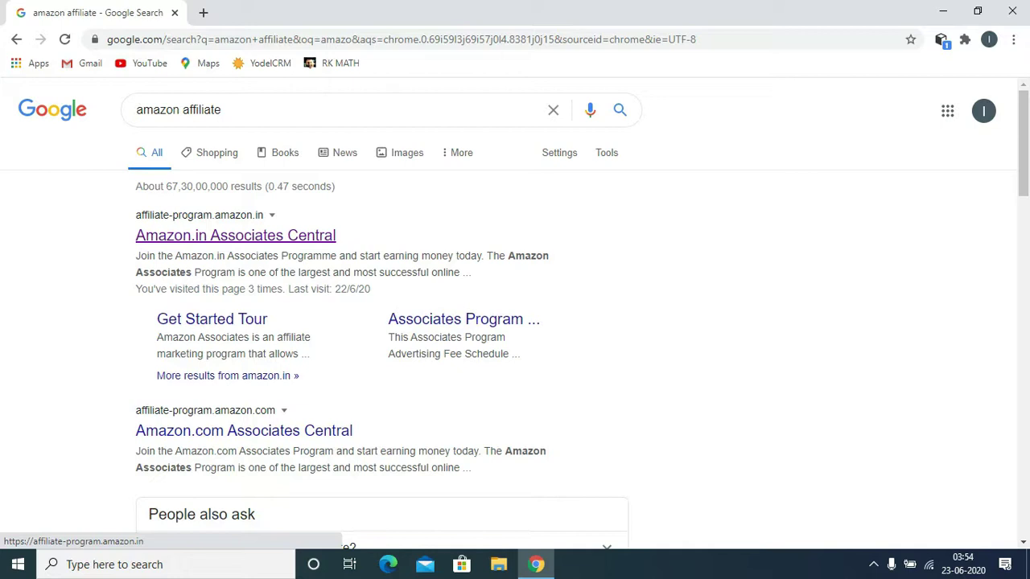
pyautogui.click(235, 235)
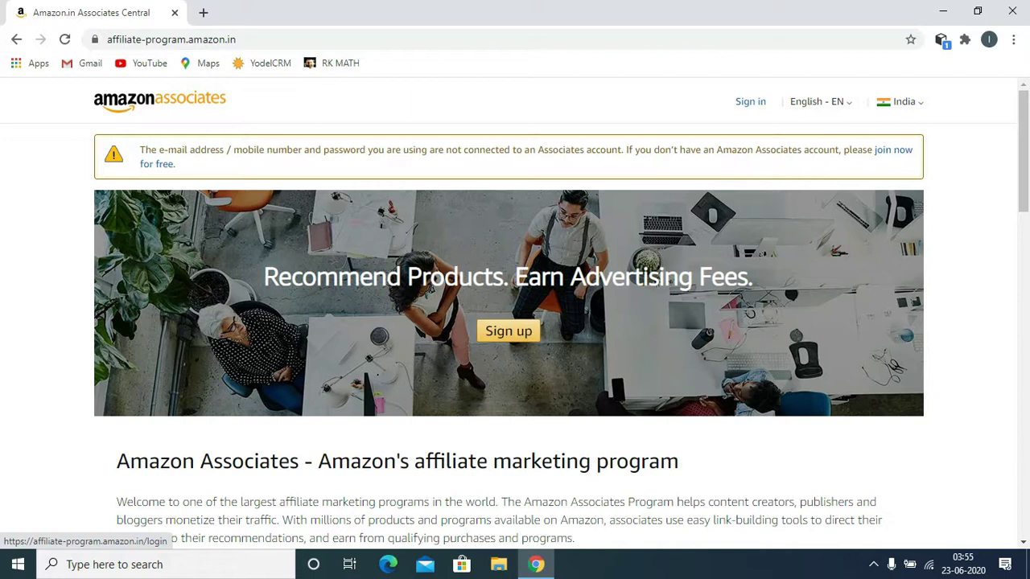
# Step: Start signing in from the Associates Central home page
pyautogui.click(750, 101)
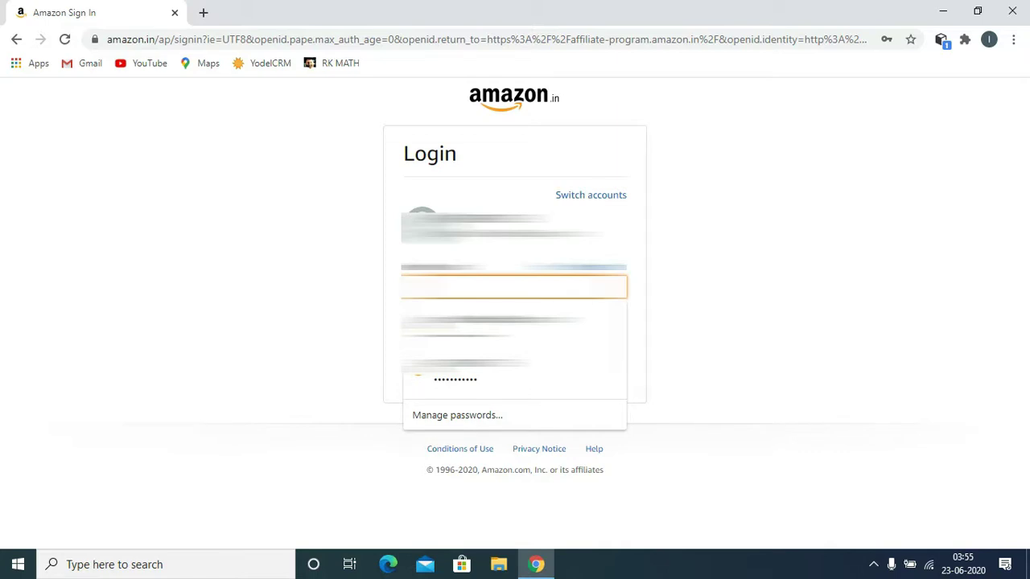
# Step: Sign in by entering the account password
pyautogui.write('********')
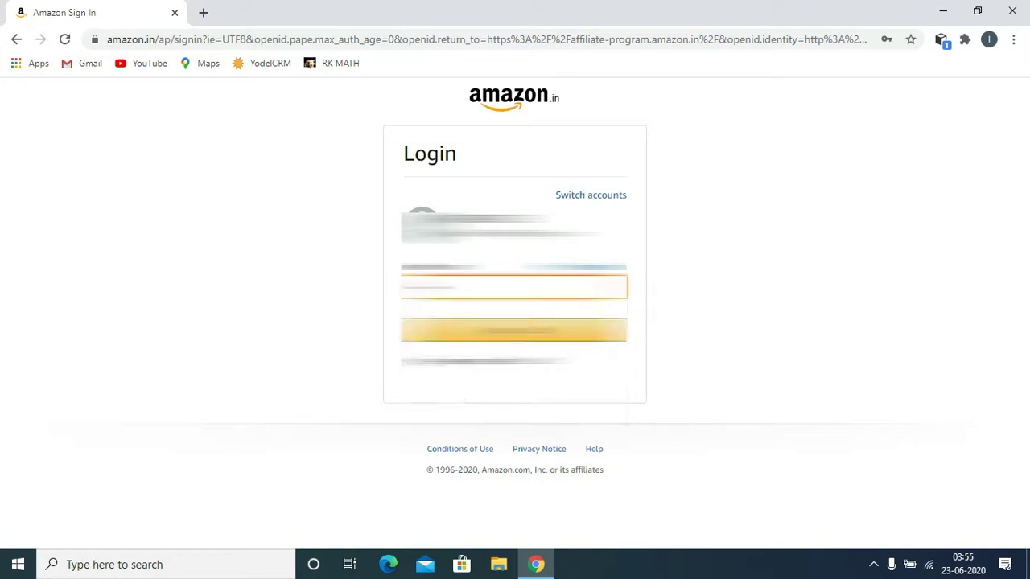
pyautogui.write('***')
pyautogui.press('Return')
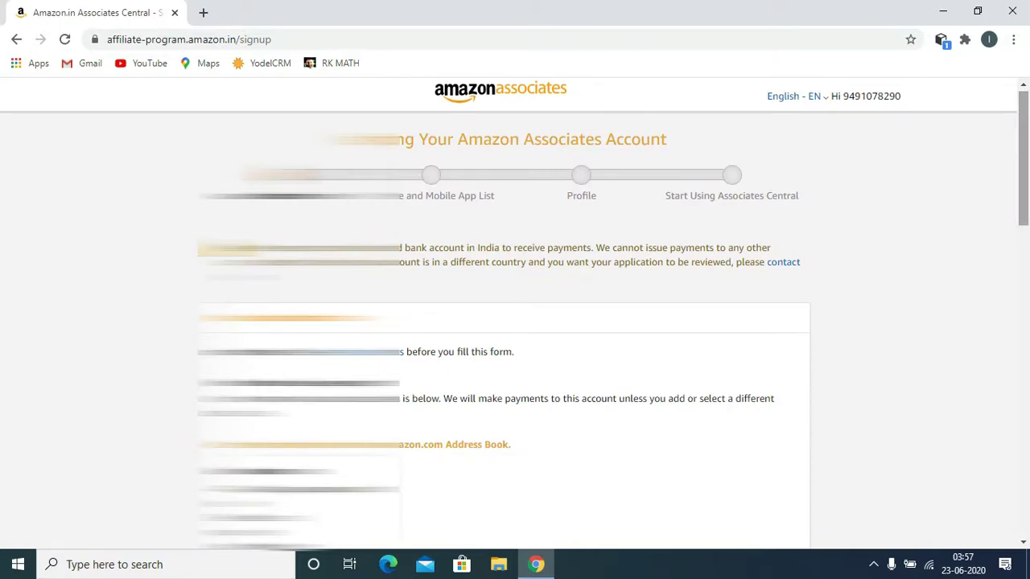
# Step: Enter the payee's name under 'Or enter a new address below'
pyautogui.scroll(-6, 515, 314)
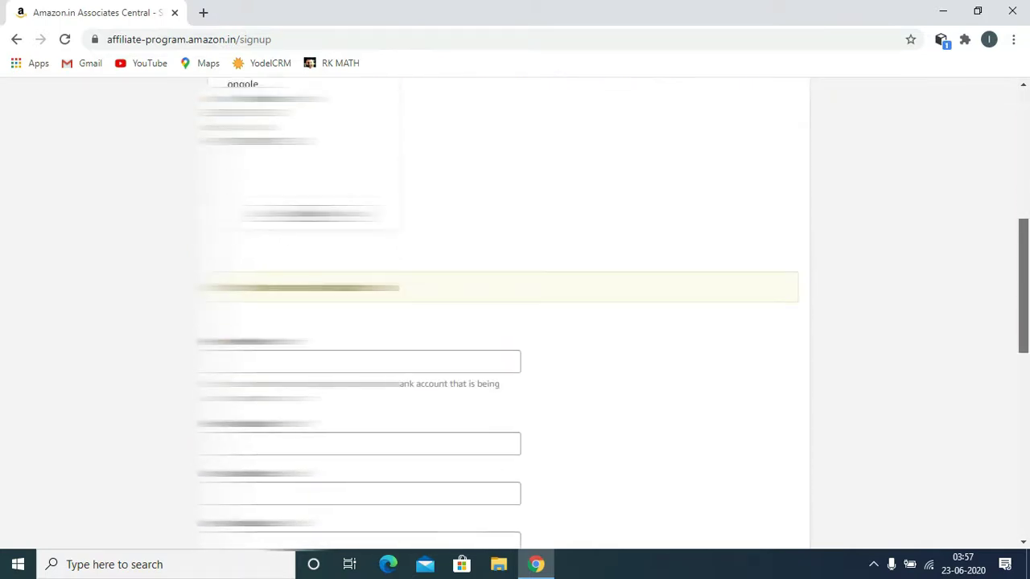
pyautogui.scroll(-1, 515, 314)
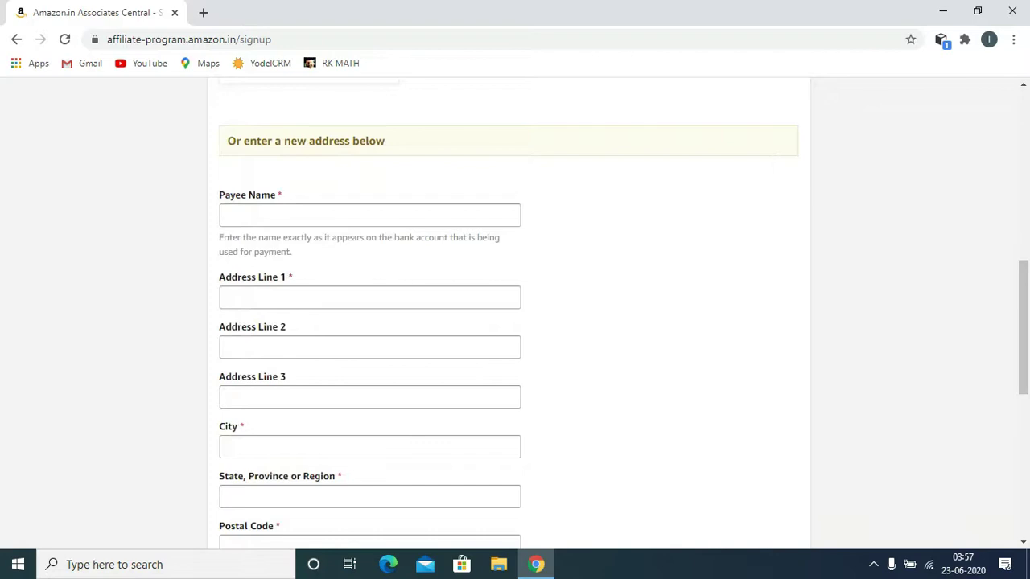
pyautogui.click(369, 215)
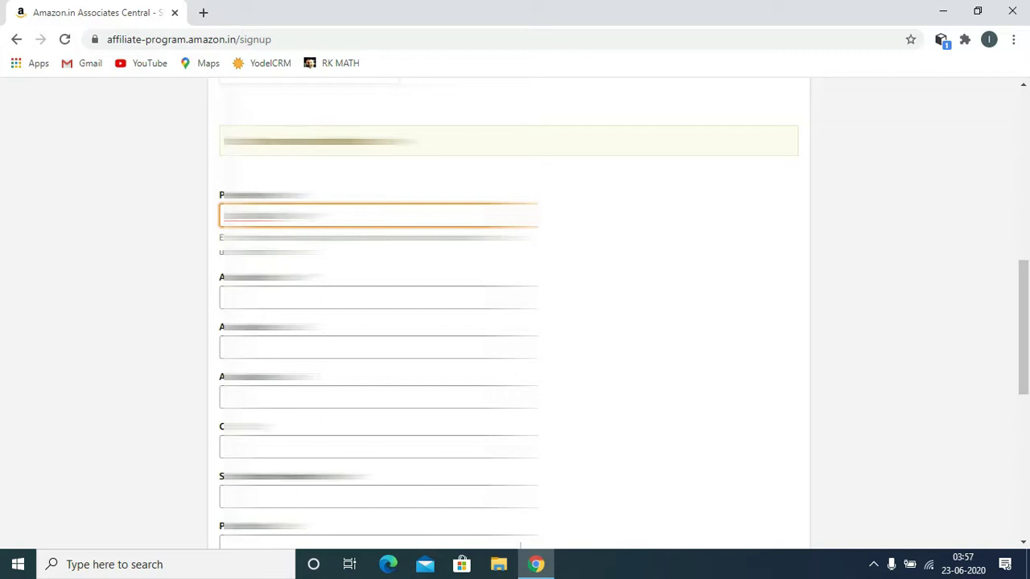
pyautogui.write('kumar')
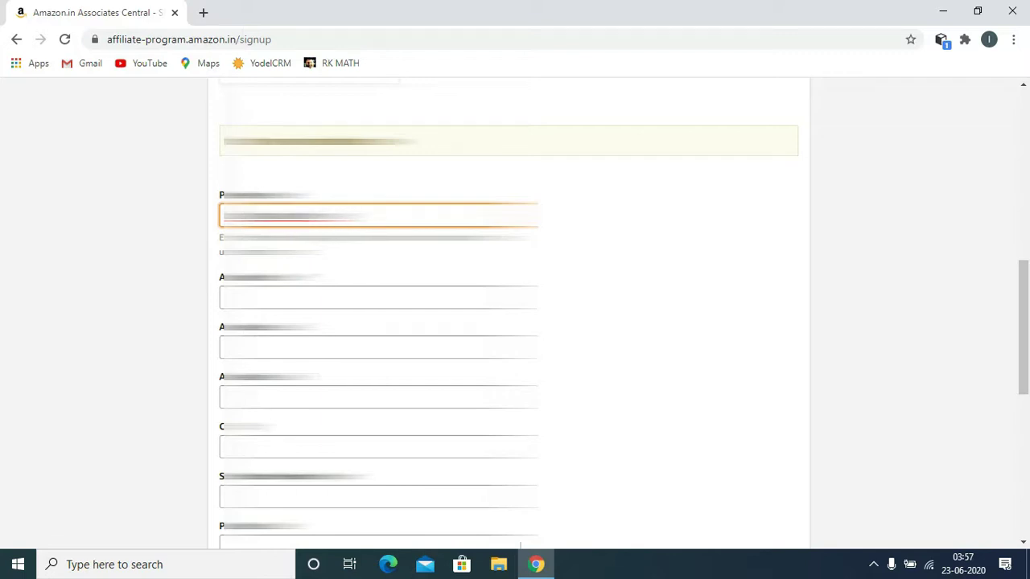
# Step: Fill in Address Lines 1, 2 and 3 of the new payment address
pyautogui.click(378, 297)
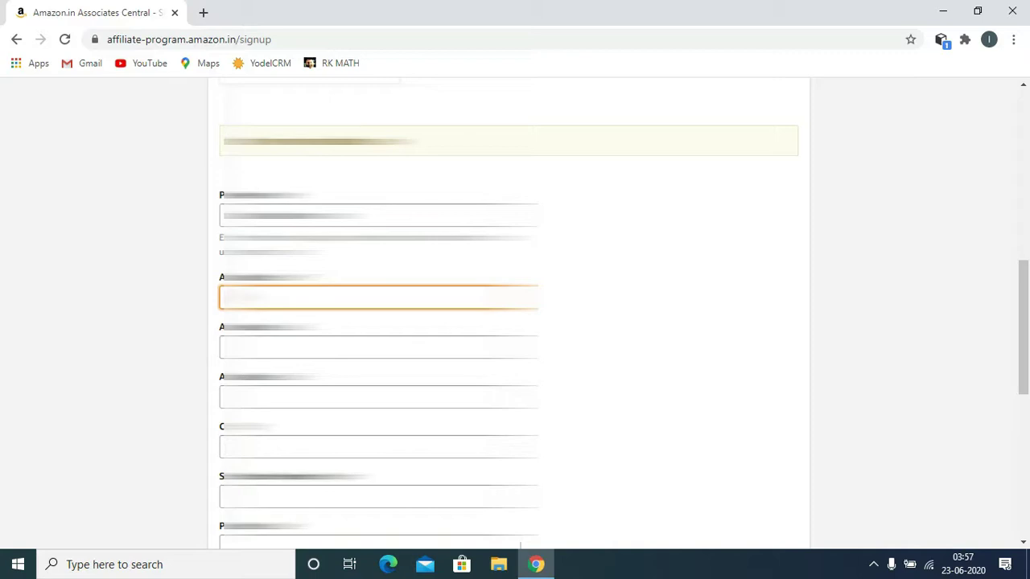
pyautogui.write('House No')
pyautogui.write('123, ')
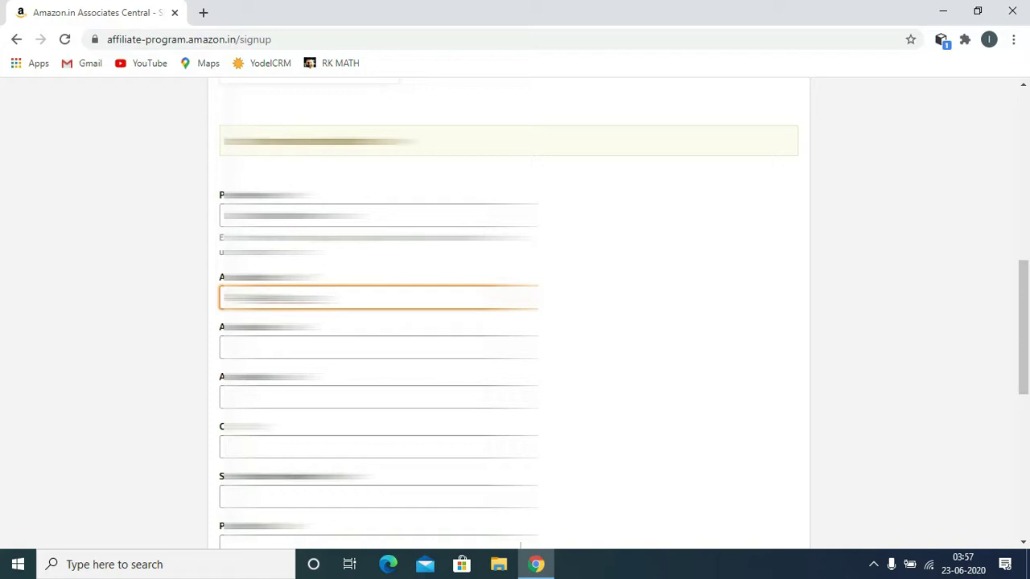
pyautogui.write('Gali ')
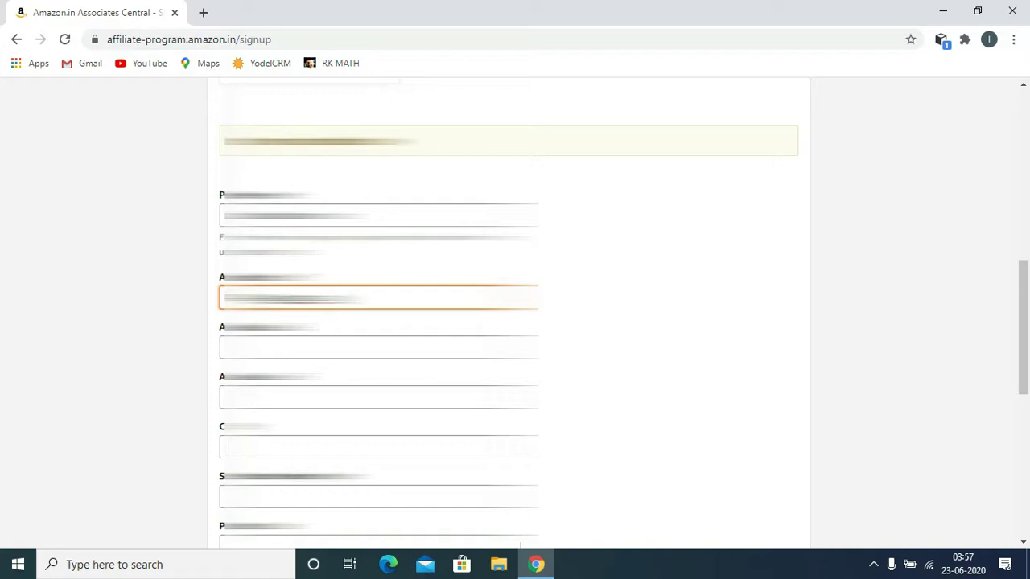
pyautogui.write('No 4')
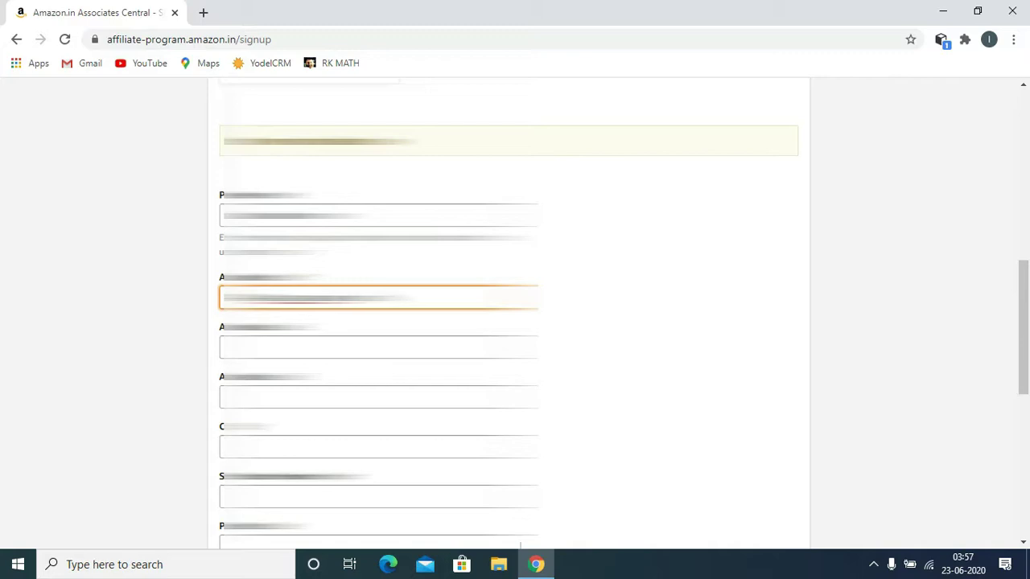
pyautogui.write(',')
pyautogui.click(378, 346)
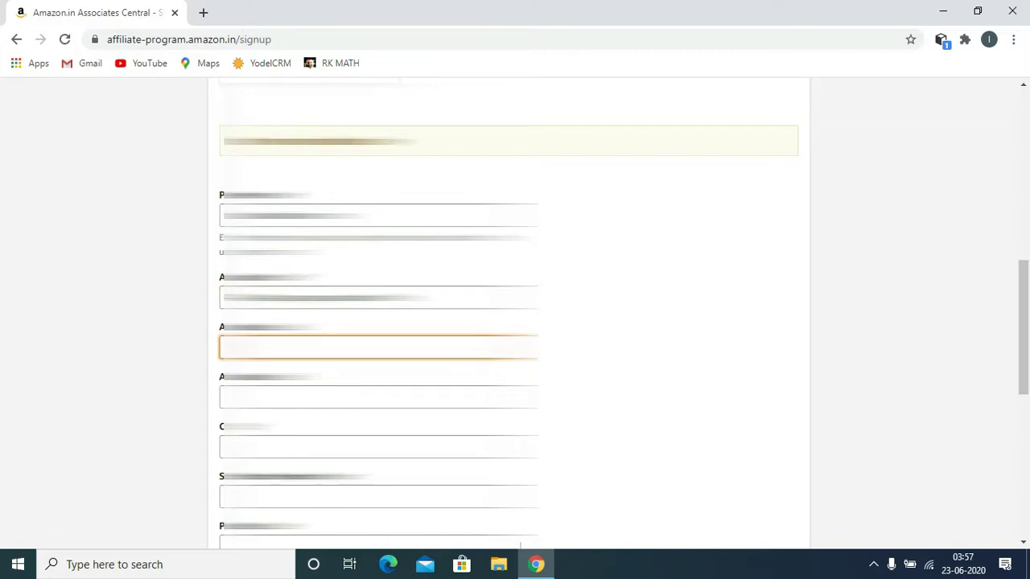
pyautogui.write('Road No. 1')
pyautogui.click(379, 397)
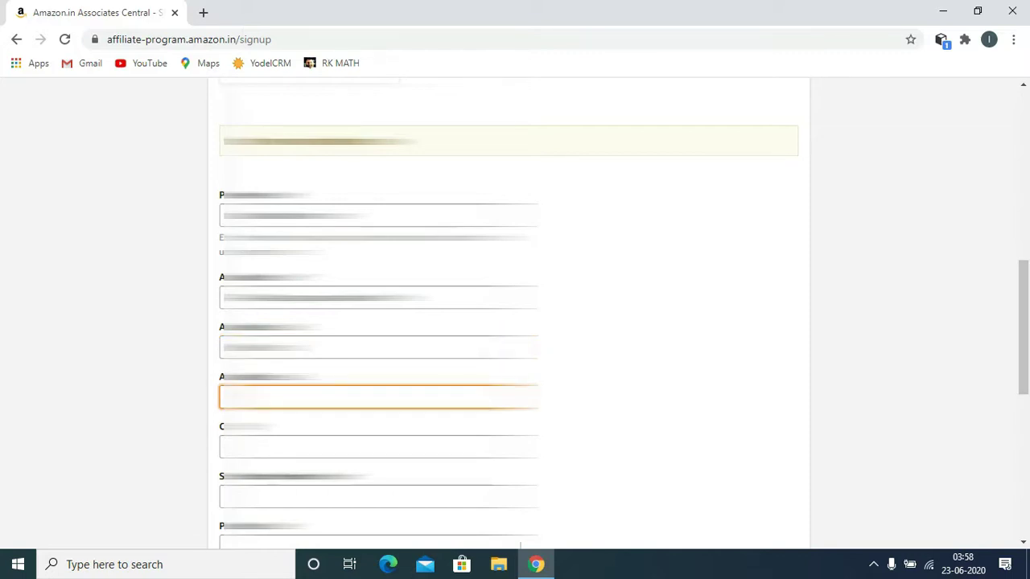
pyautogui.write('Neaar')
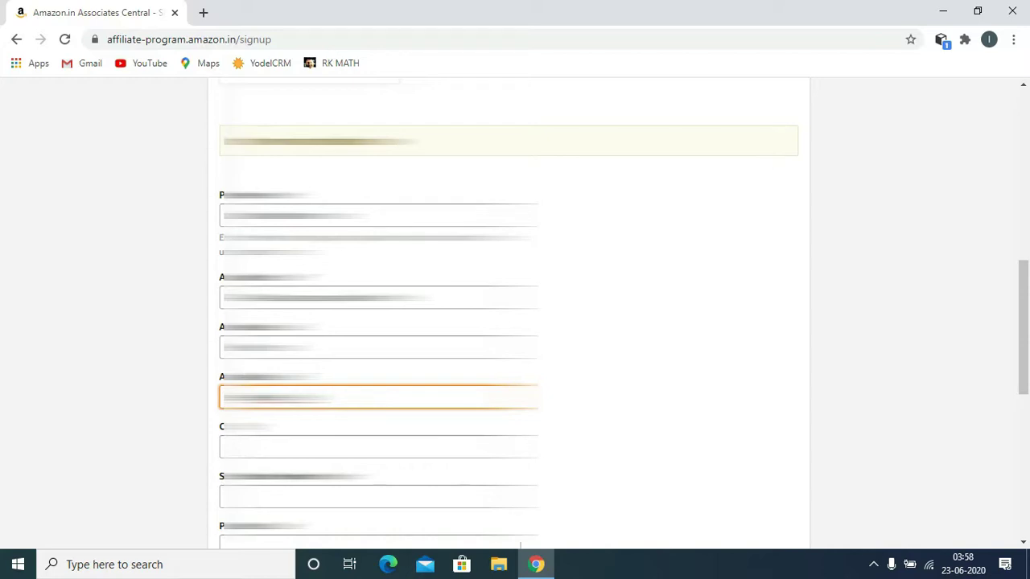
pyautogui.write(' b')
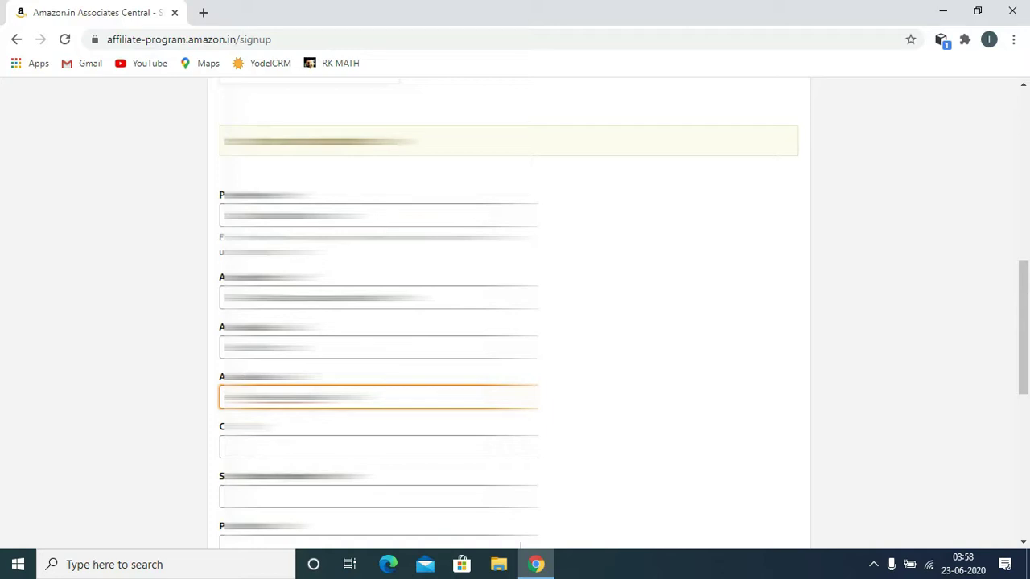
# Step: Fill in the City and State fields of the payment address
pyautogui.click(322, 446)
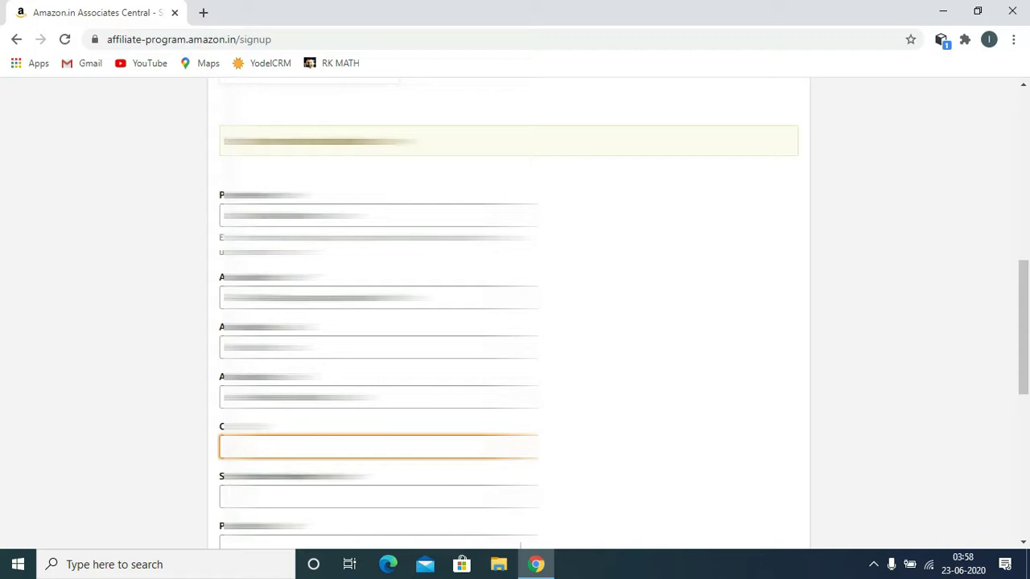
pyautogui.click(322, 215)
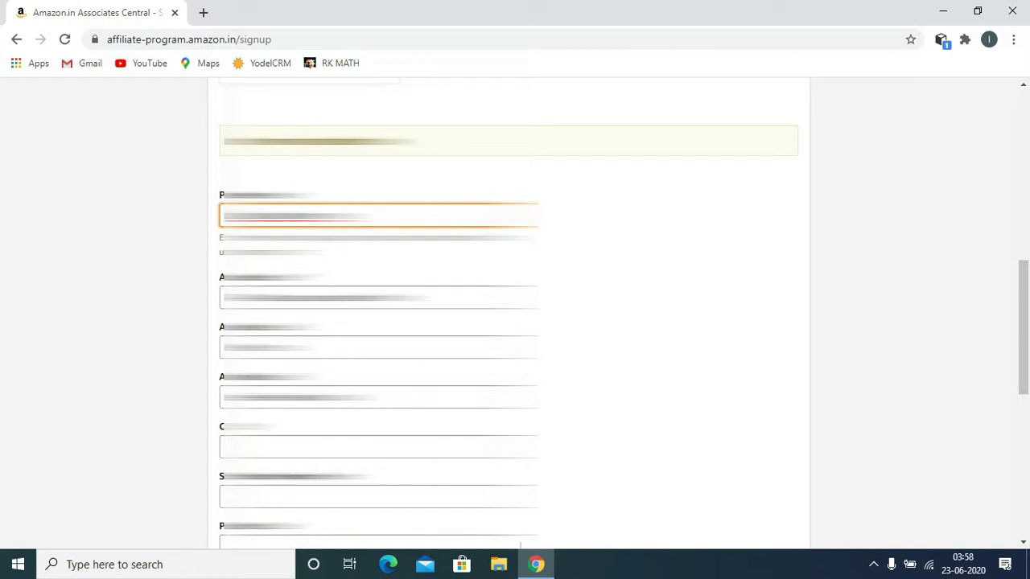
pyautogui.click(379, 447)
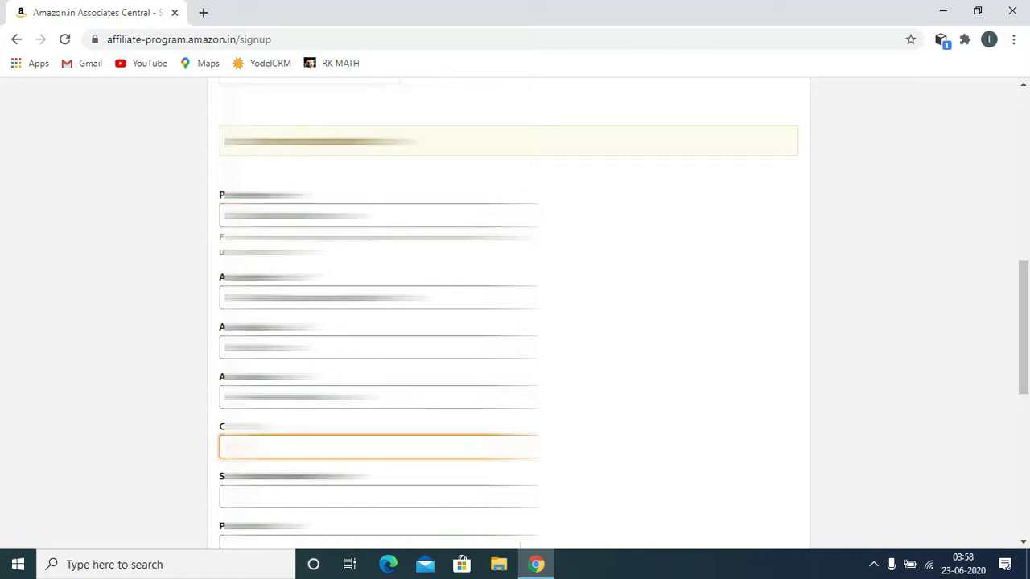
pyautogui.write('ai')
pyautogui.click(378, 497)
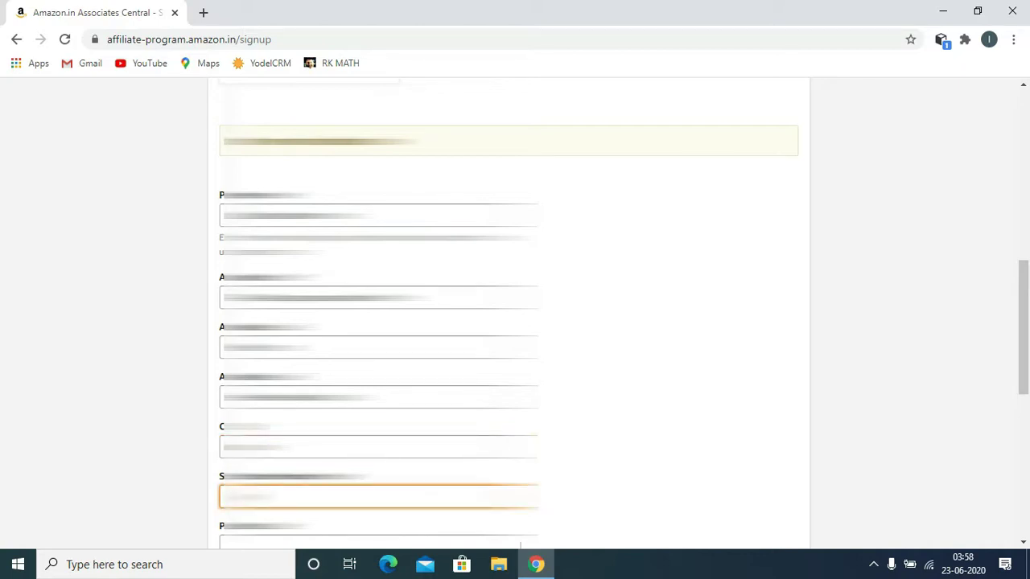
pyautogui.press('BackSpace')
pyautogui.write('rashtraabcd')
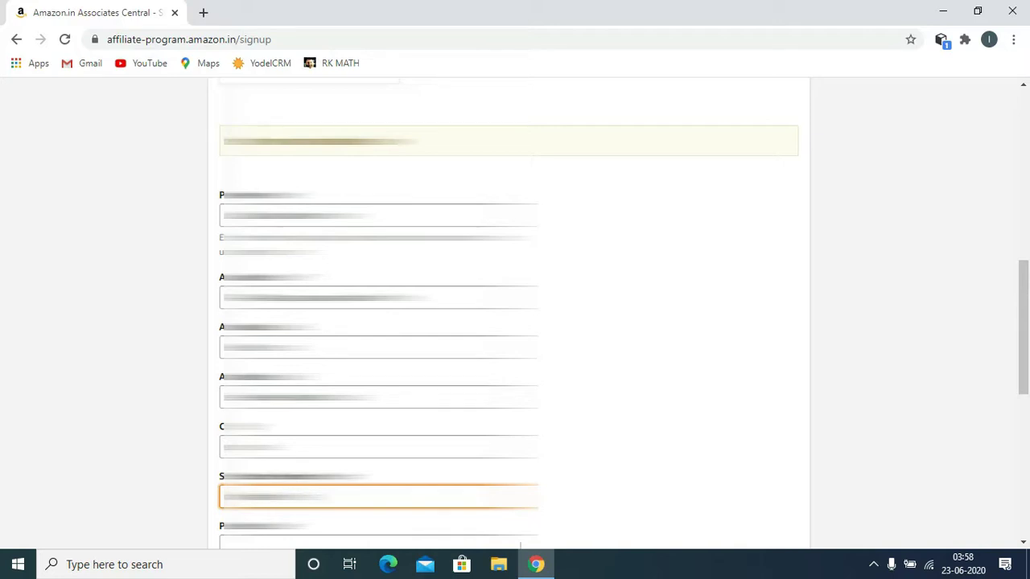
# Step: Enter the postal code and the phone number
pyautogui.scroll(-2, 515, 322)
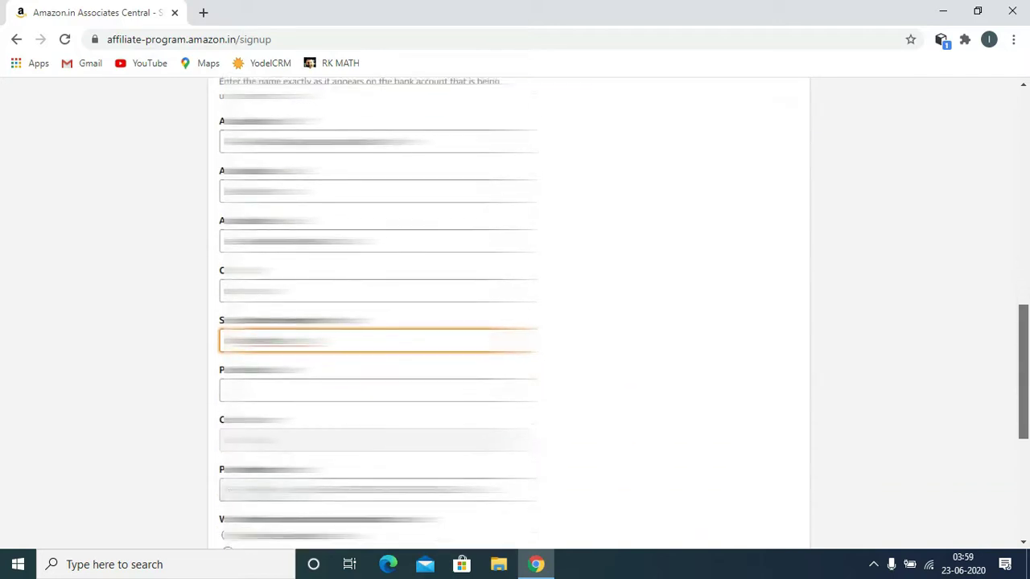
pyautogui.scroll(-1, 515, 322)
pyautogui.click(379, 330)
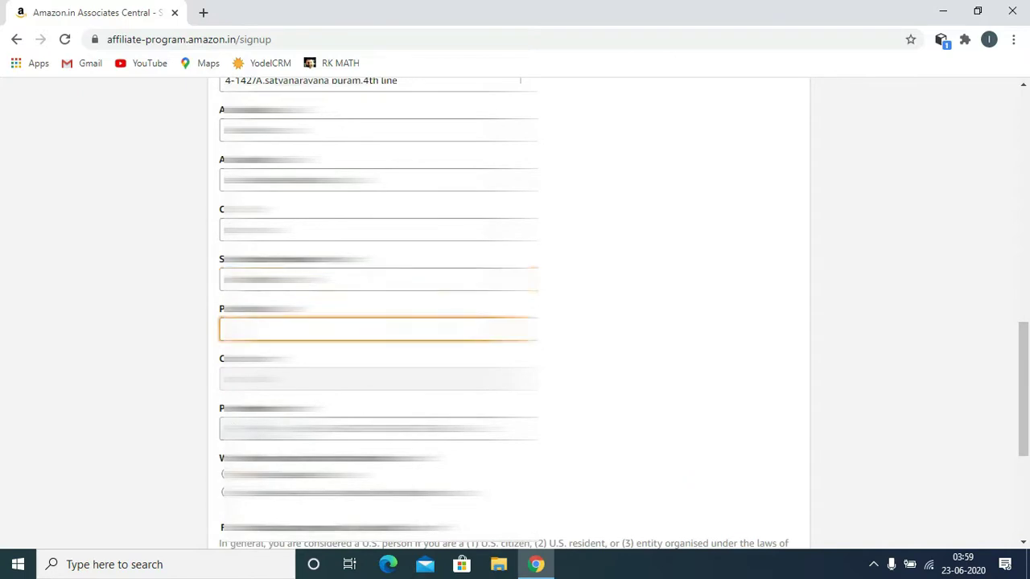
pyautogui.write('0000')
pyautogui.click(378, 429)
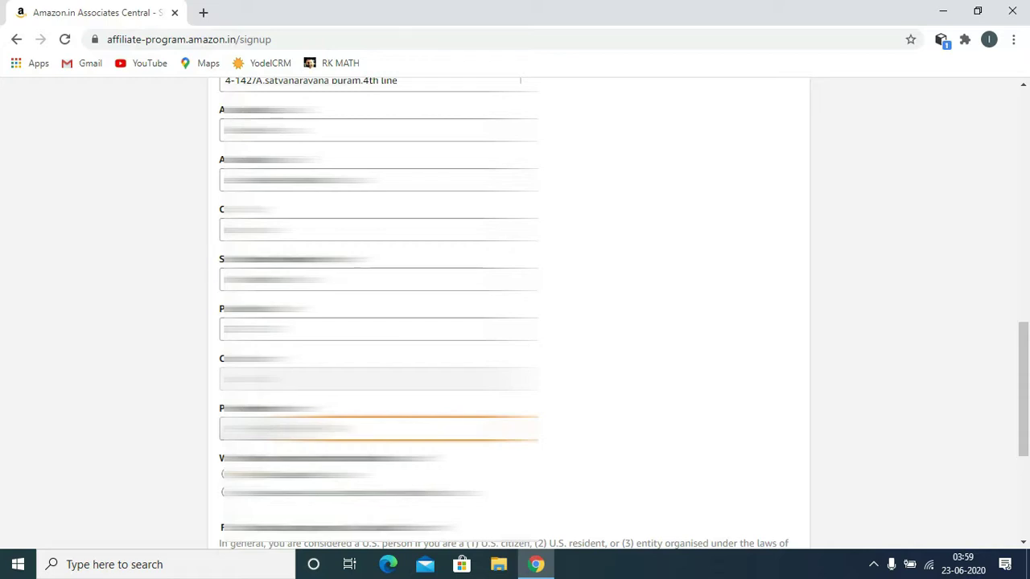
pyautogui.write('000')
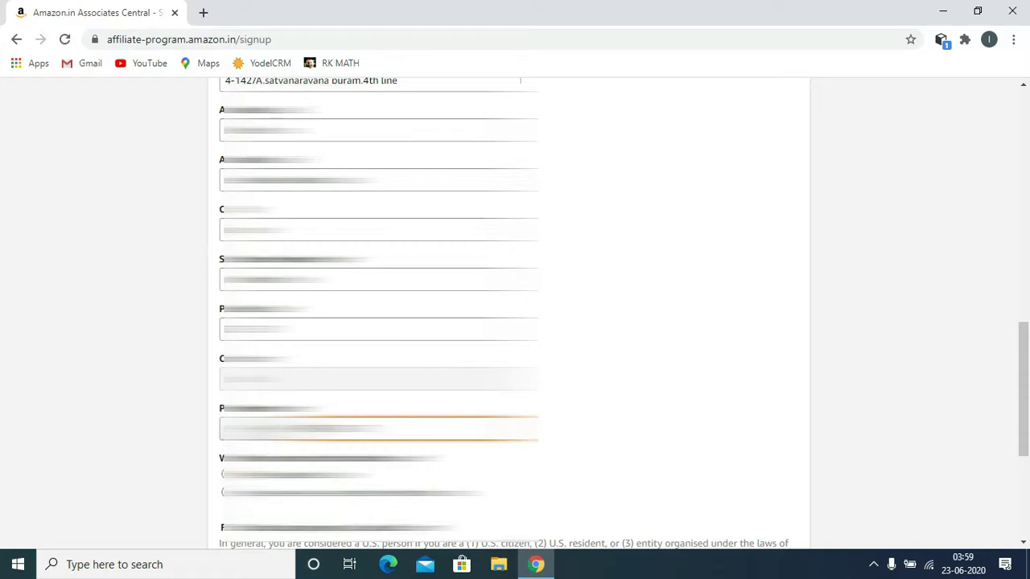
# Step: Answer the U.S. person question with the first option and continue
pyautogui.scroll(-2, 515, 313)
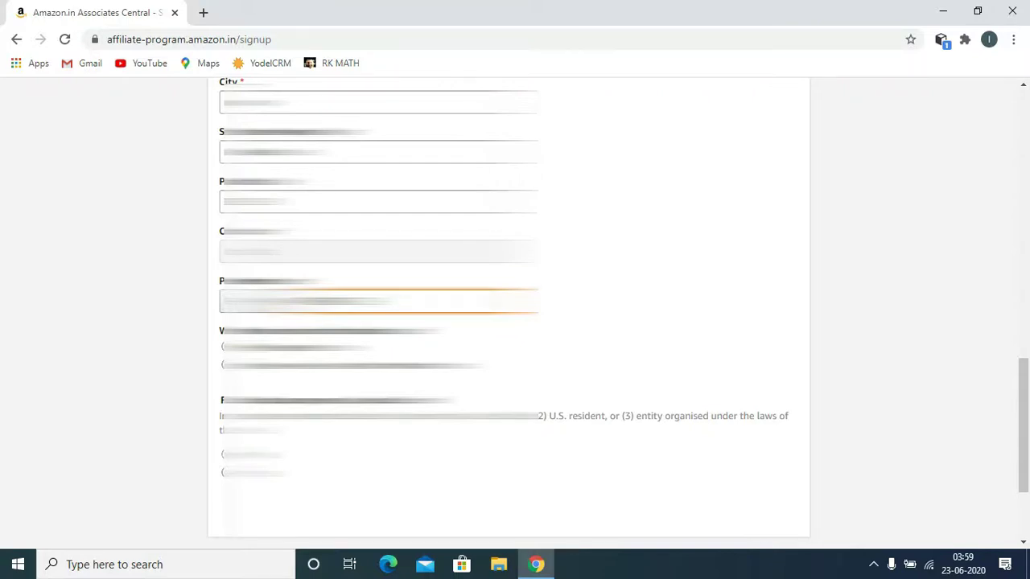
pyautogui.click(223, 455)
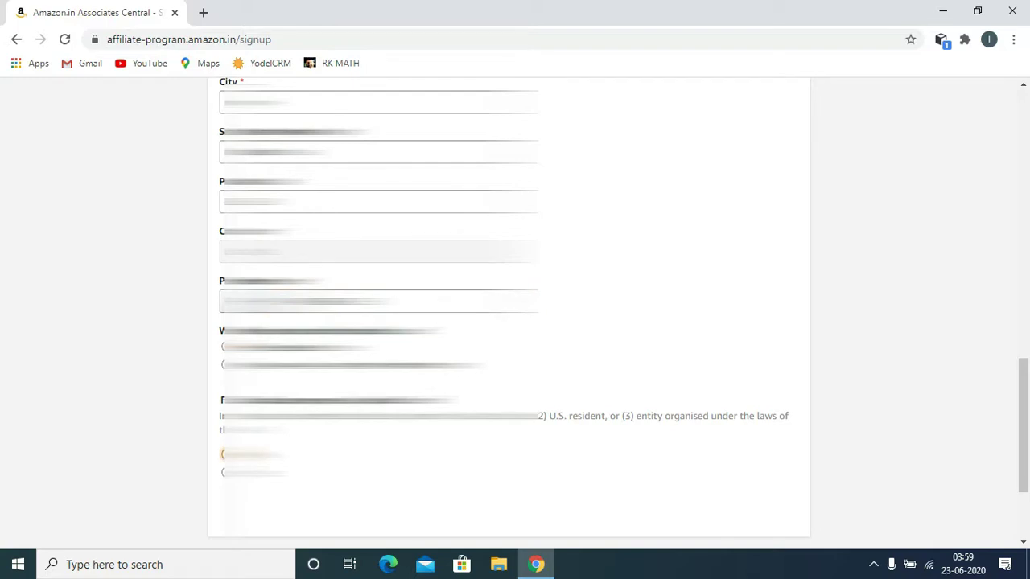
pyautogui.scroll(-2, 515, 314)
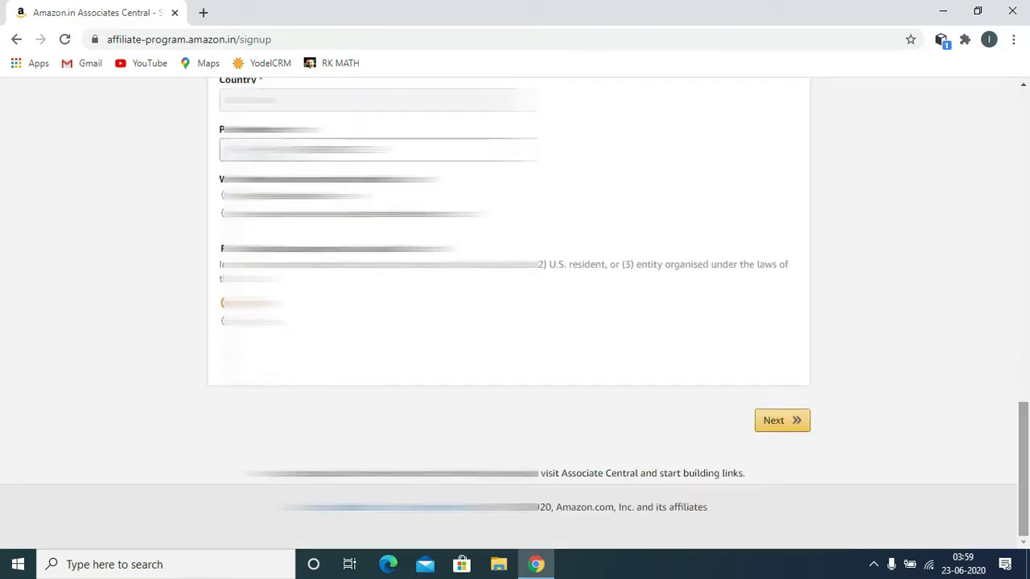
pyautogui.click(774, 420)
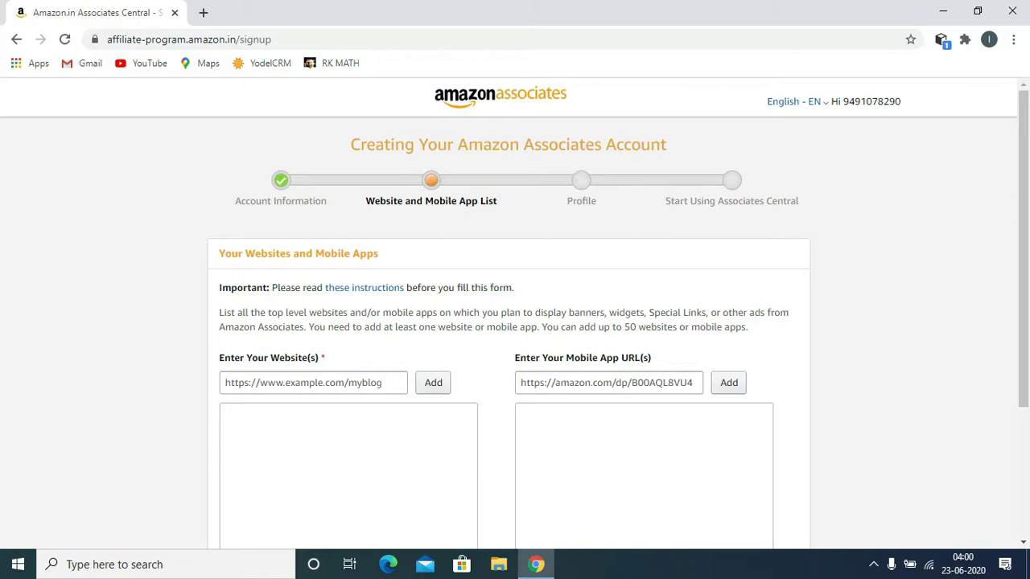
# Step: Open a new browser tab beside the Associates signup page
pyautogui.click(203, 12)
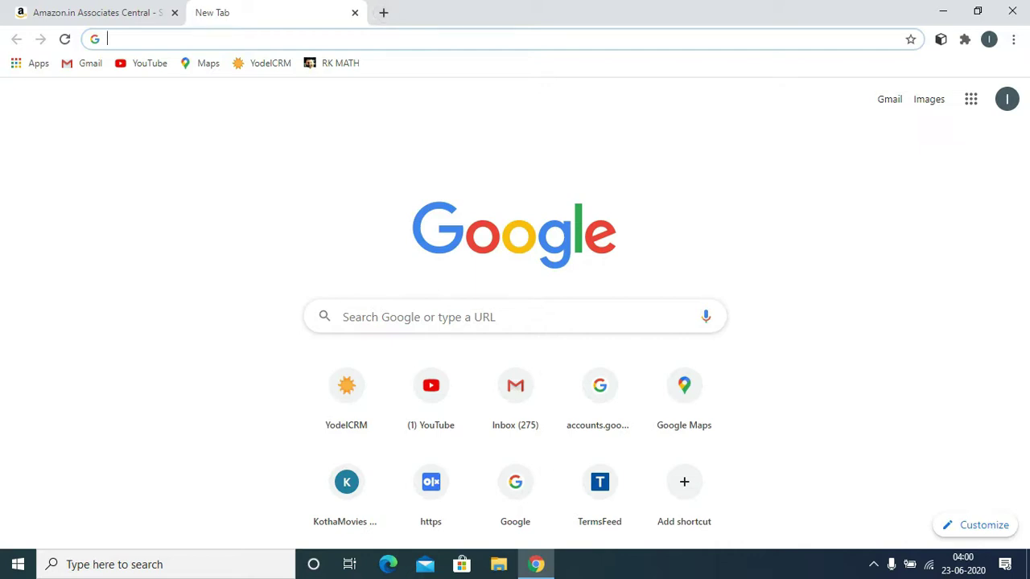
# Step: Open your channel's dashboard in YouTube Studio from the YouTube account menu
pyautogui.click(432, 395)
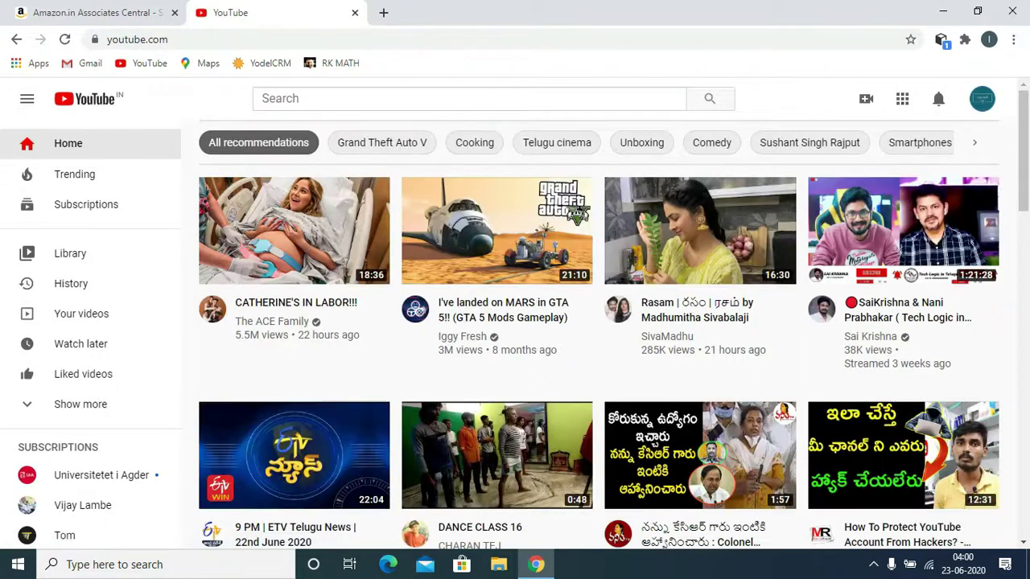
pyautogui.click(981, 99)
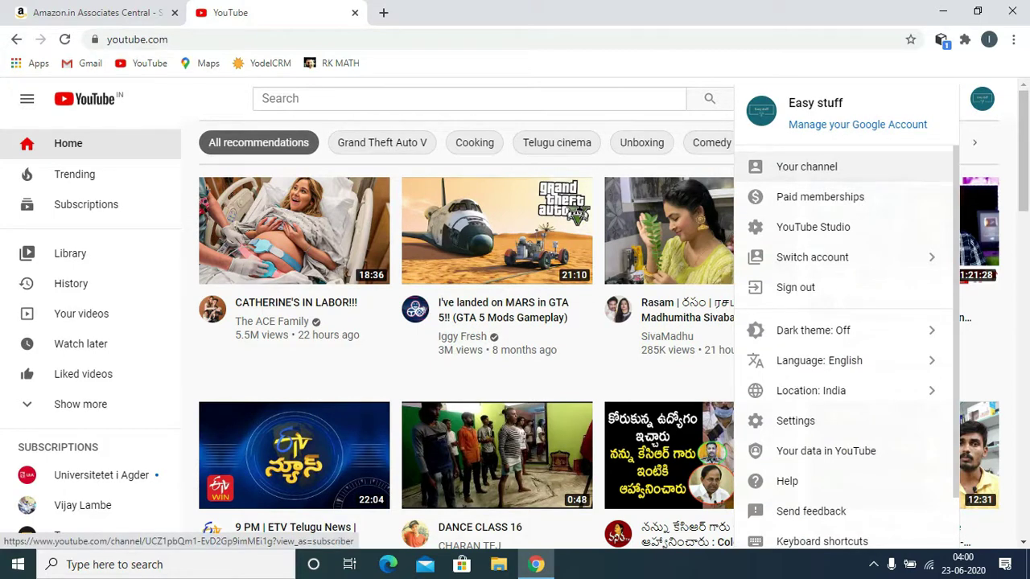
pyautogui.click(807, 167)
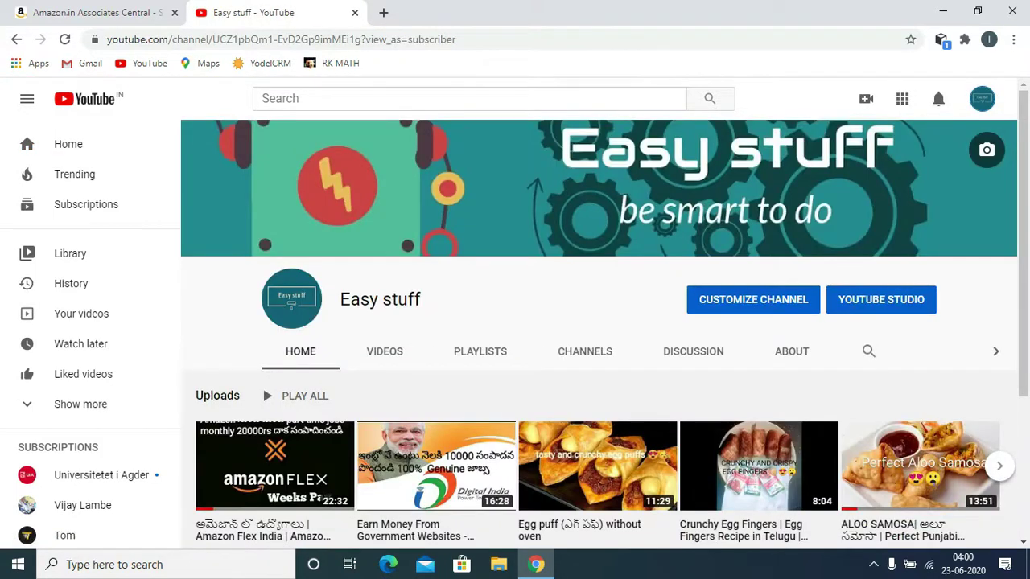
pyautogui.click(881, 300)
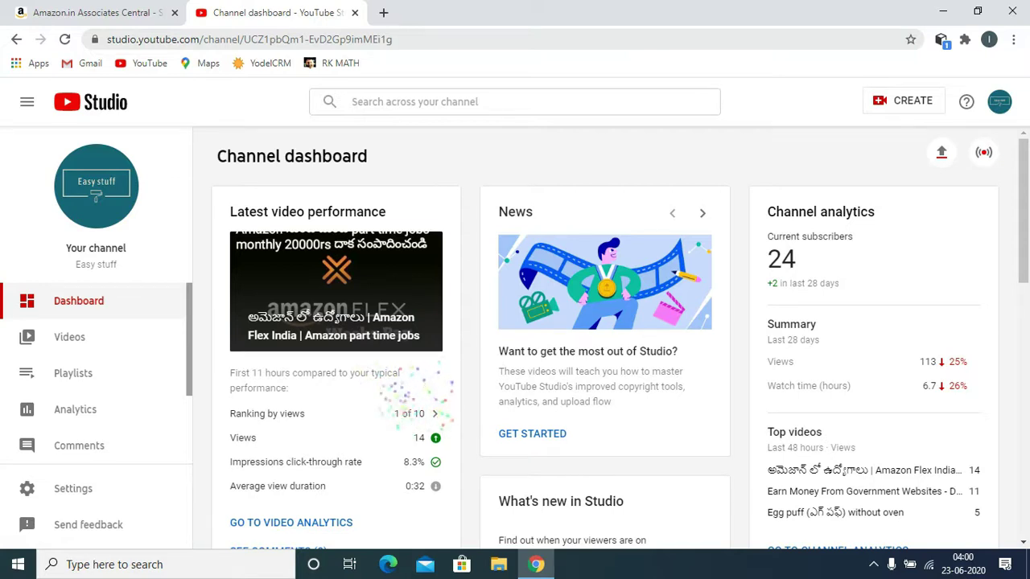
# Step: Select the Studio dashboard address and switch back to the Amazon signup tab
pyautogui.click(192, 39)
pyautogui.doubleClick(192, 39)
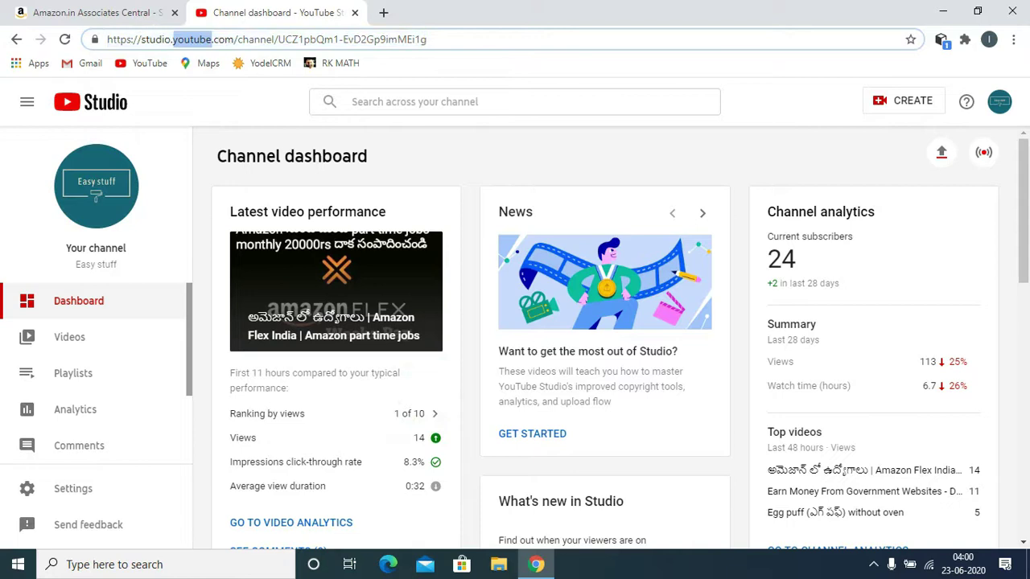
pyautogui.hotkey('ctrl', 'a')
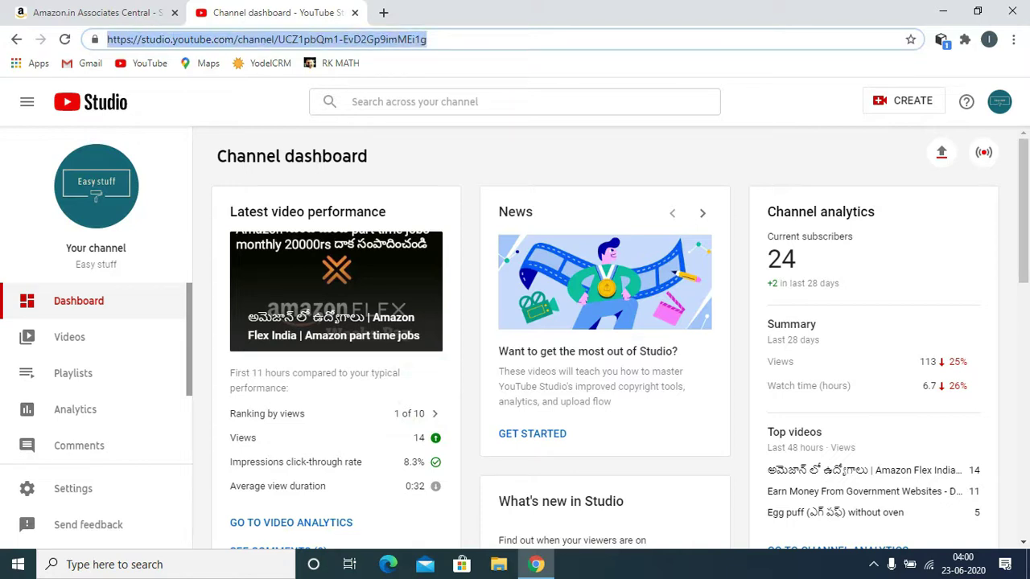
pyautogui.hotkey('ctrl', 'shift', 'Tab')
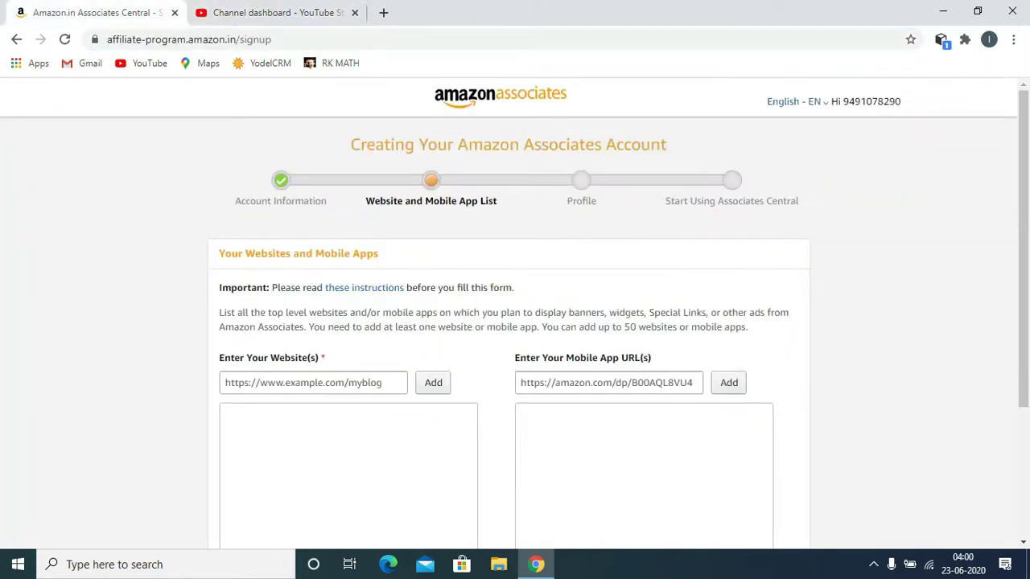
# Step: Add the pasted YouTube Studio channel address as the website and proceed to Profile
pyautogui.click(313, 382)
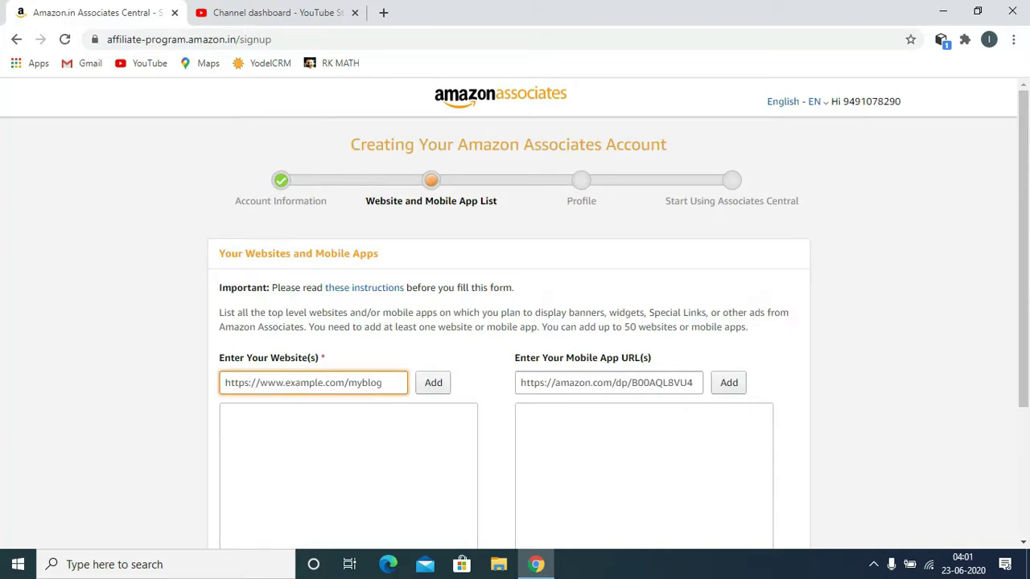
pyautogui.hotkey('ctrl', 'v')
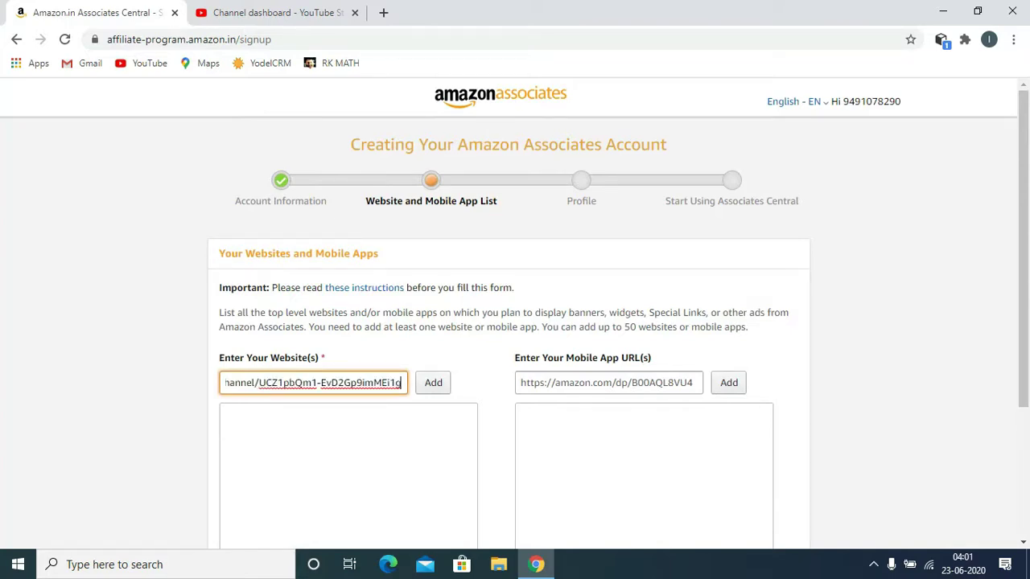
pyautogui.press('Tab')
pyautogui.press('Return')
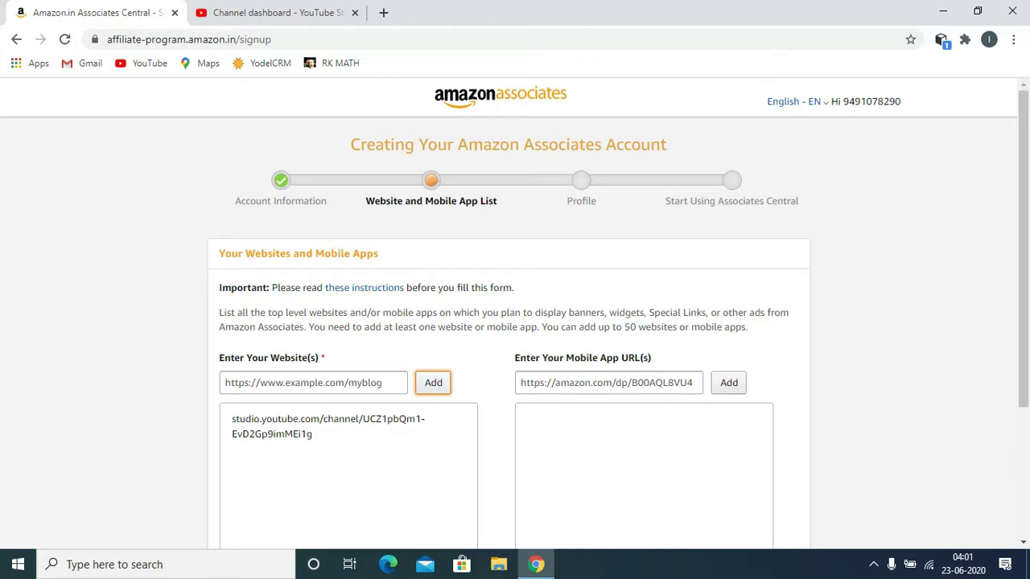
pyautogui.scroll(-3, 1023, 249)
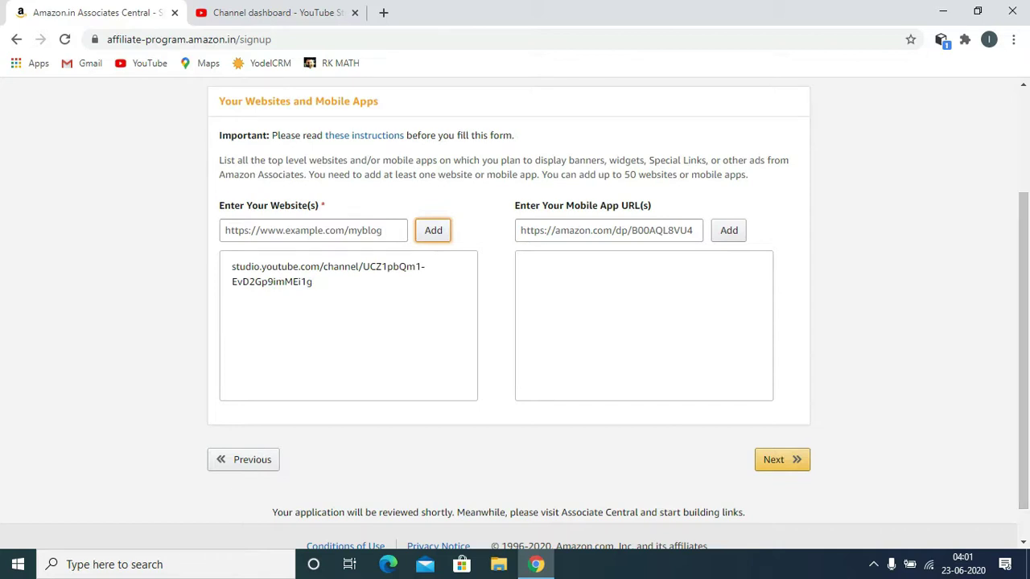
pyautogui.click(782, 459)
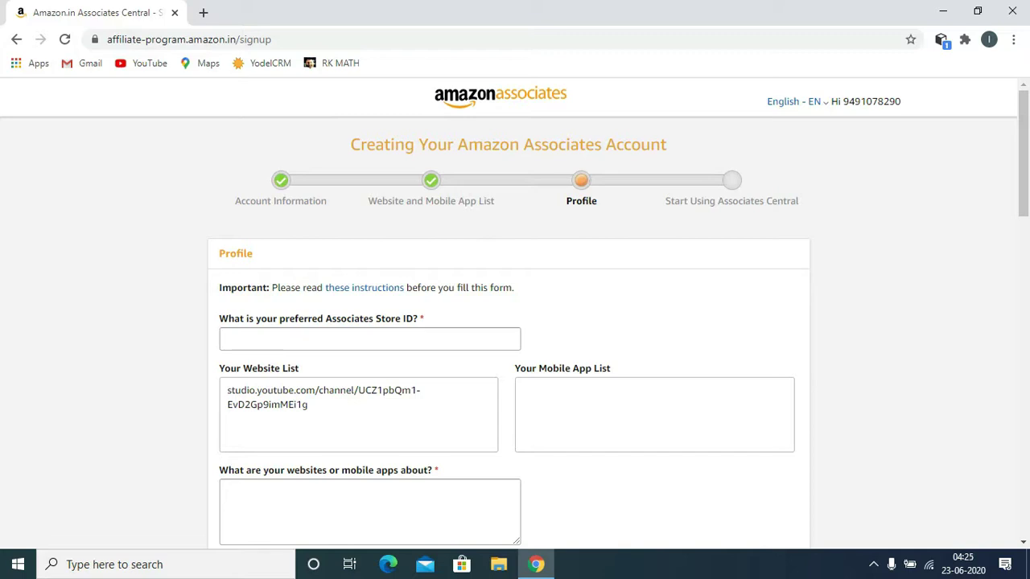
# Step: Enter 'Easystuff' as the preferred Store ID
pyautogui.click(370, 339)
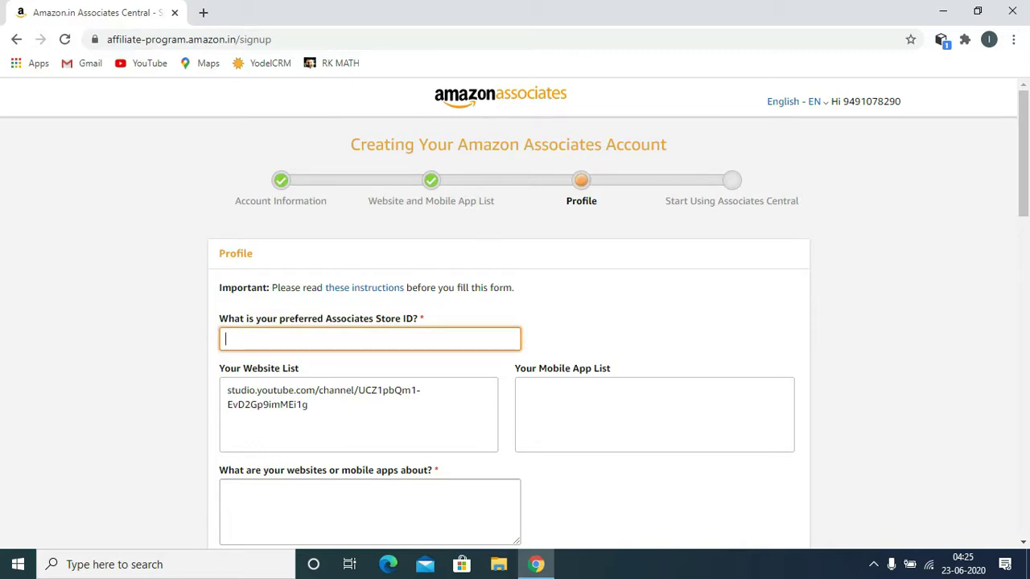
pyautogui.write('Easystuff')
pyautogui.hotkey('ctrl', 'a')
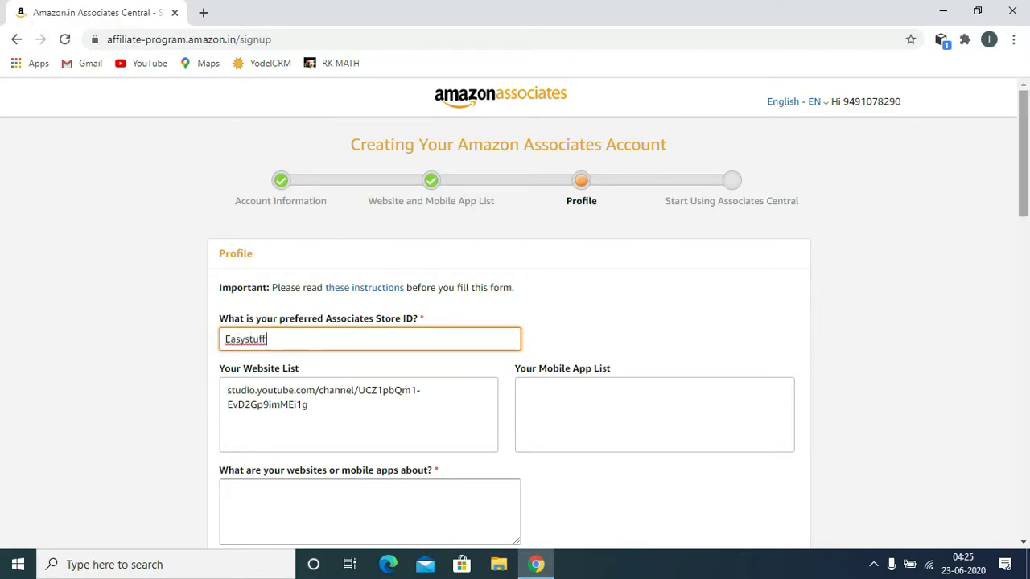
pyautogui.scroll(-4, 515, 312)
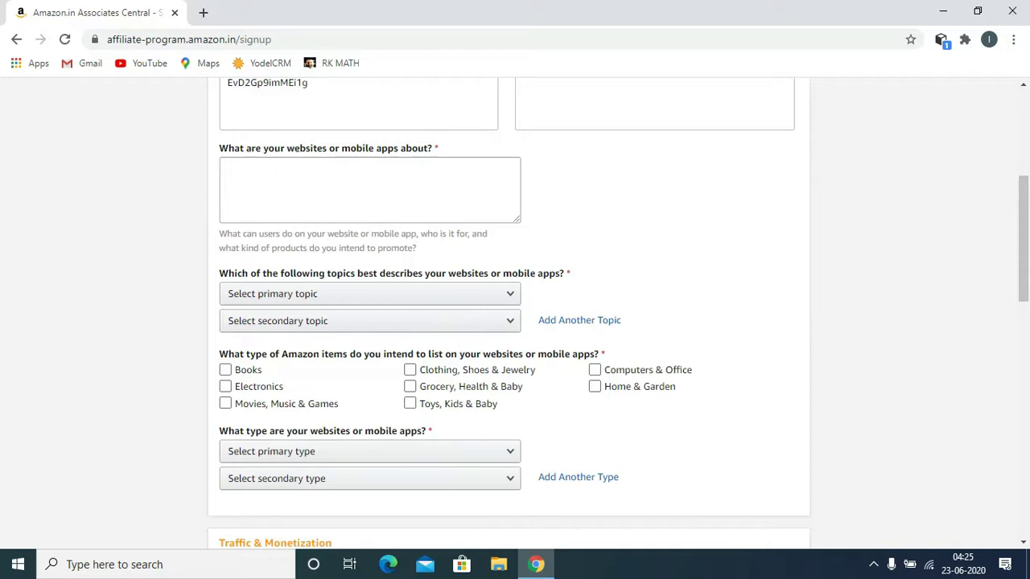
# Step: Paste the site description and append ',learning new things,education notificatins.'
pyautogui.click(226, 169)
pyautogui.write('Hey Guys How Are You All.... DREAM CAPTURES brings you "Unknown And Unbelievable Facts About Technology ..... these facts make you shock and unbelievable')
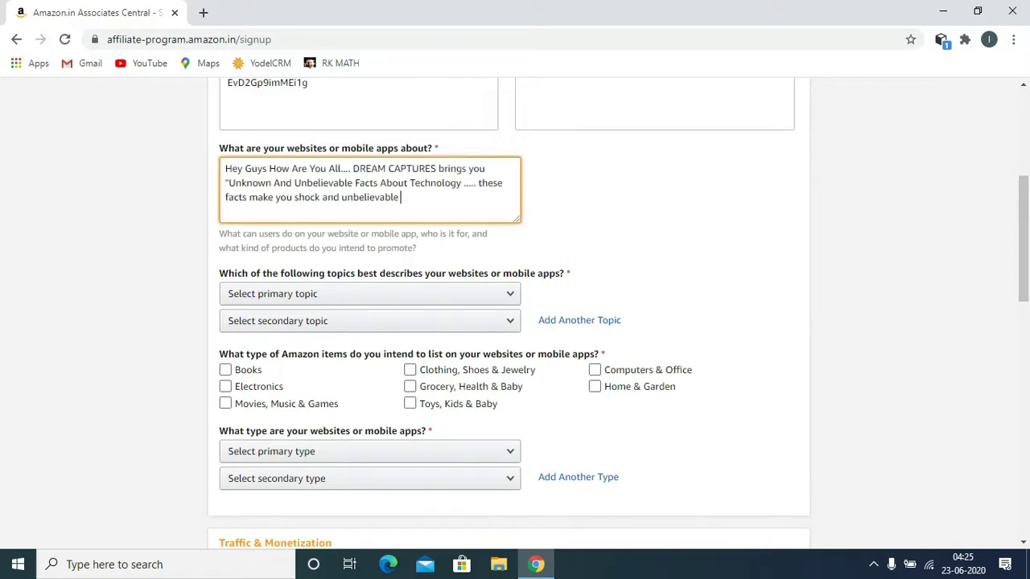
pyautogui.write(',learning new thing')
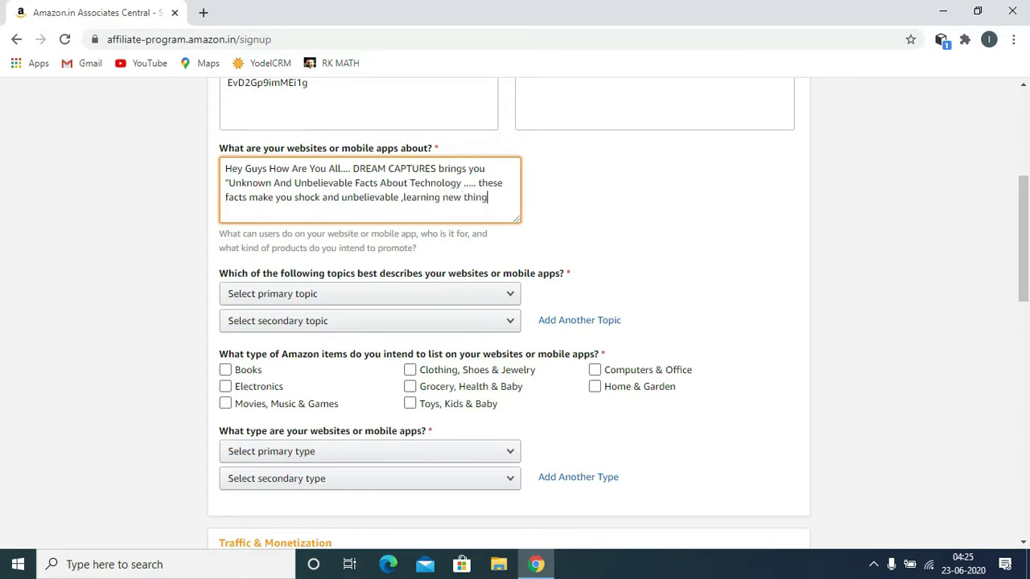
pyautogui.write('s,educa')
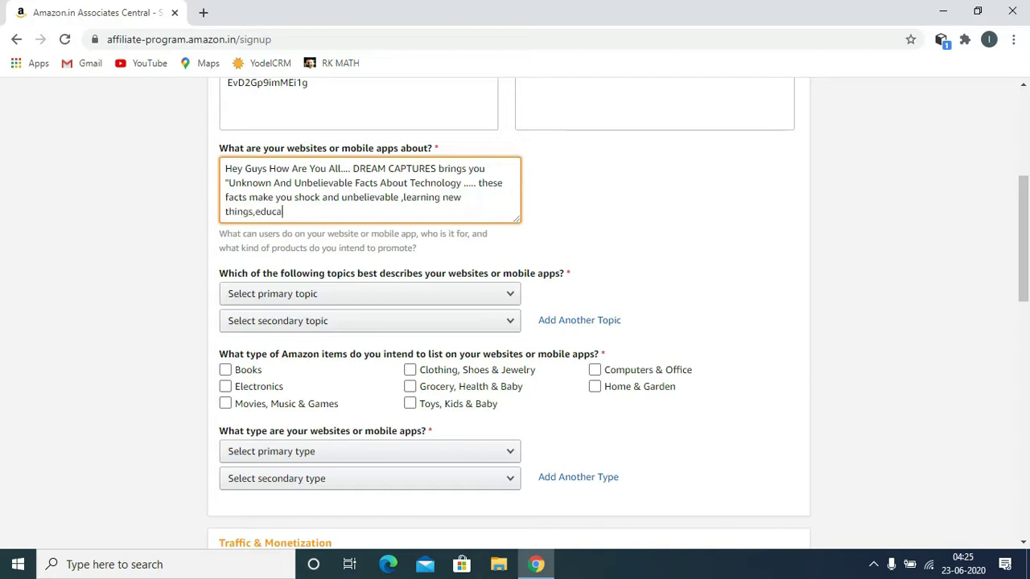
pyautogui.write('tion noti')
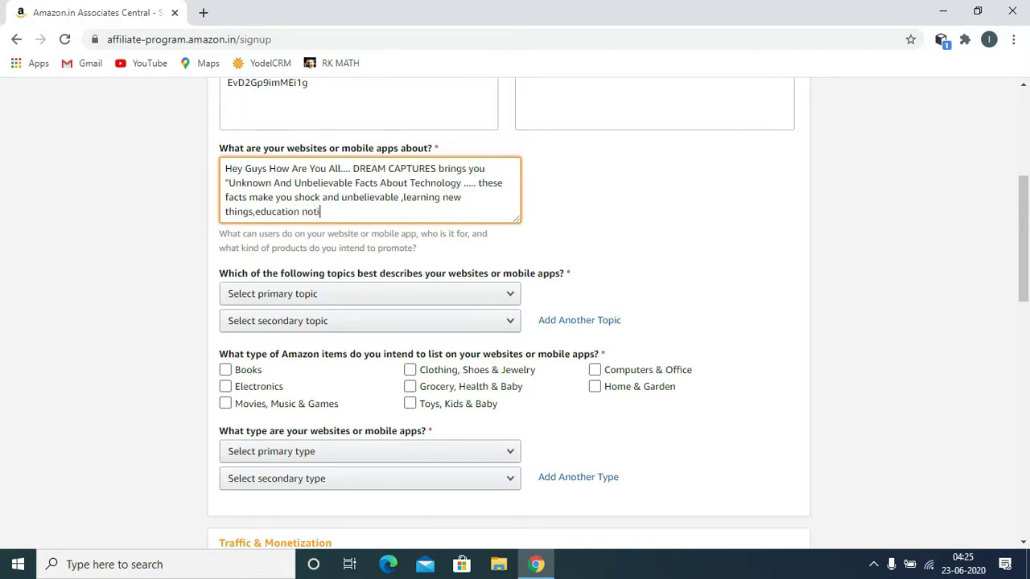
pyautogui.write('ficatins.')
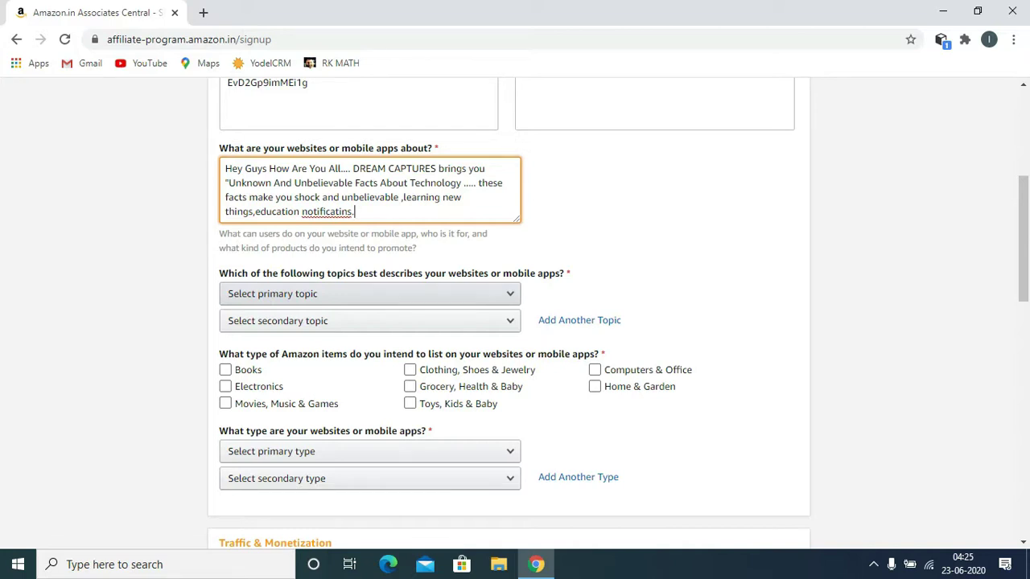
pyautogui.click(370, 294)
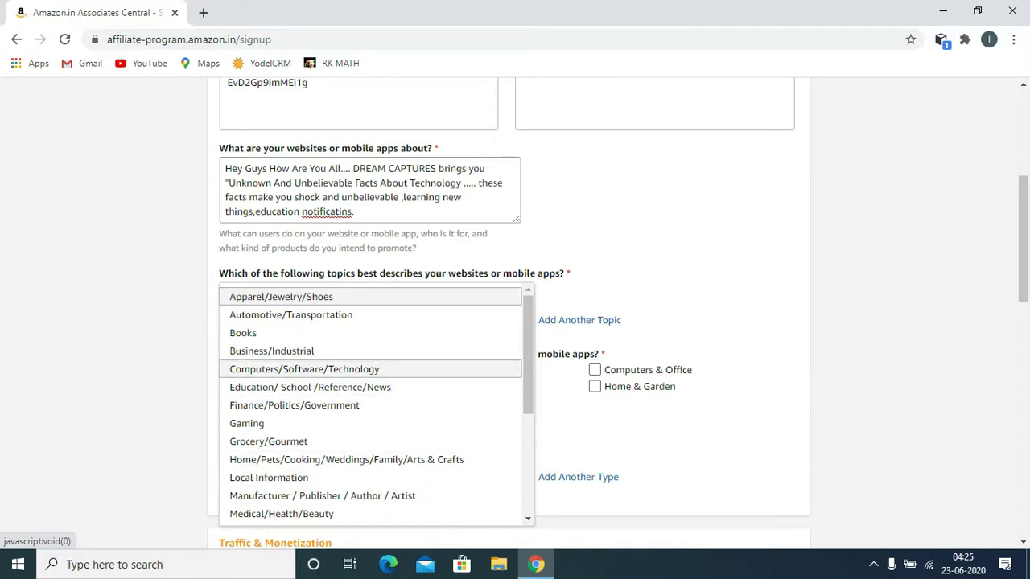
# Step: Choose Computers/Software/Technology, Education/School/Reference/News and Home/Pets/Cooking as the site topics
pyautogui.click(304, 369)
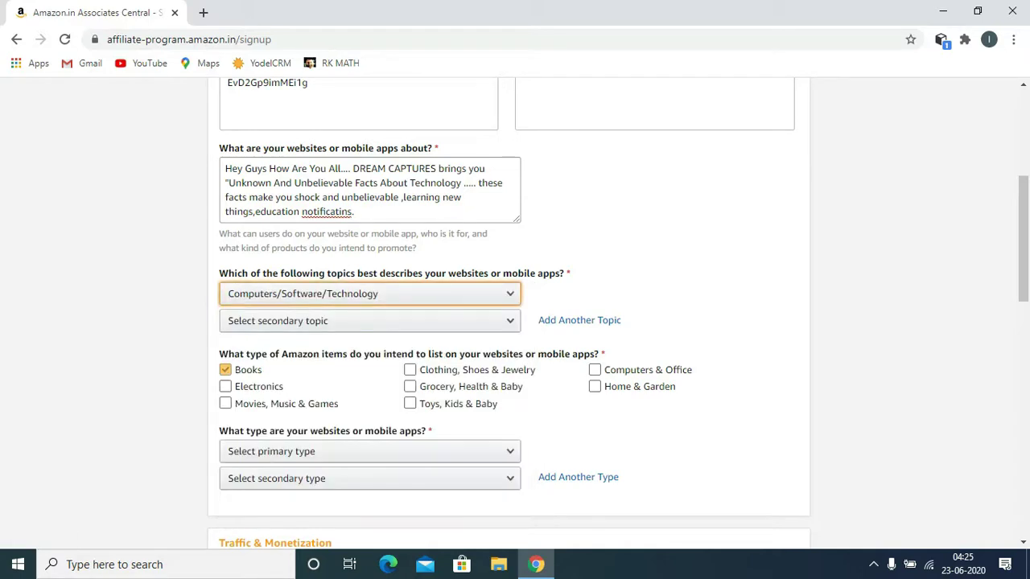
pyautogui.click(322, 321)
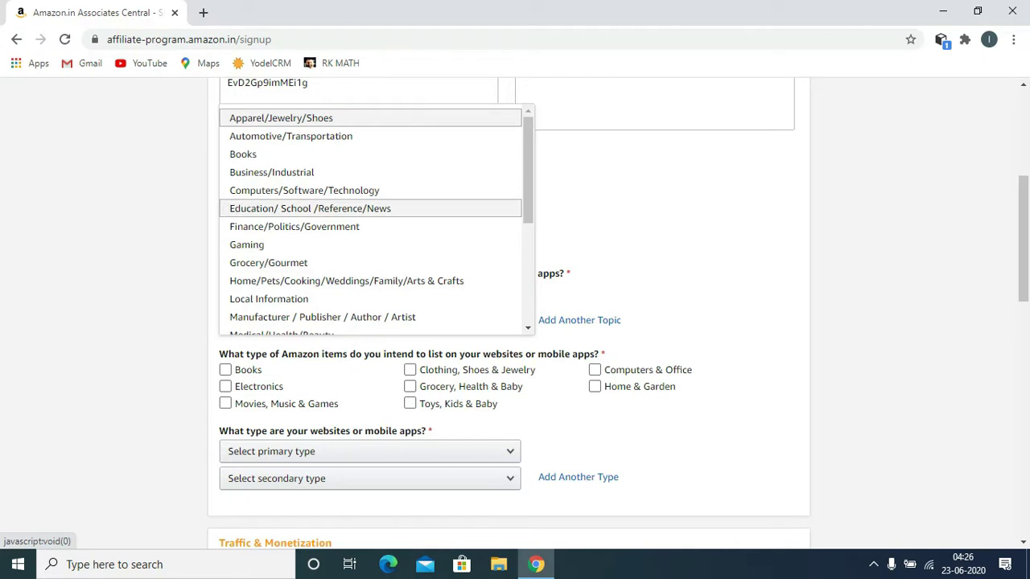
pyautogui.click(309, 208)
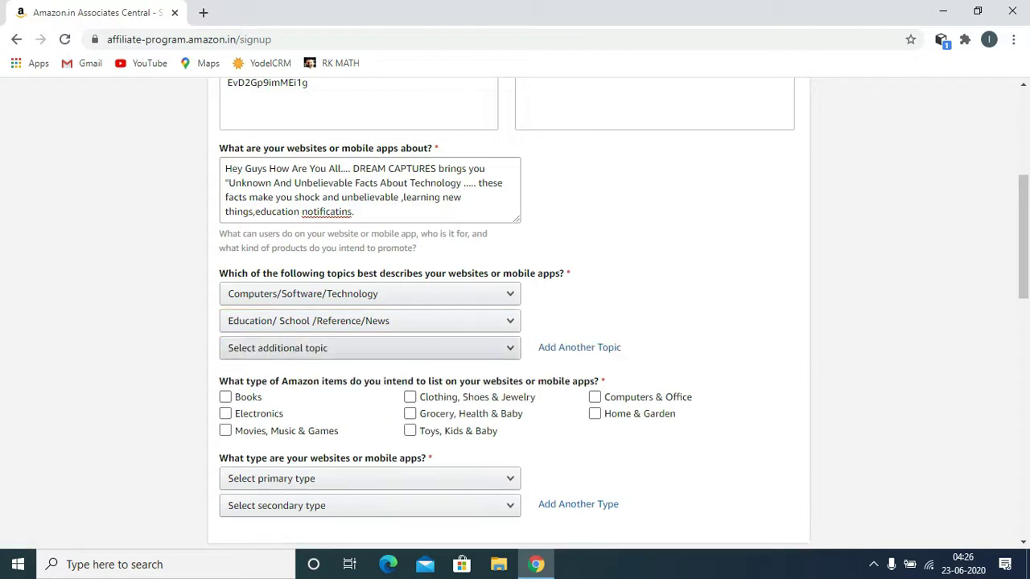
pyautogui.click(482, 348)
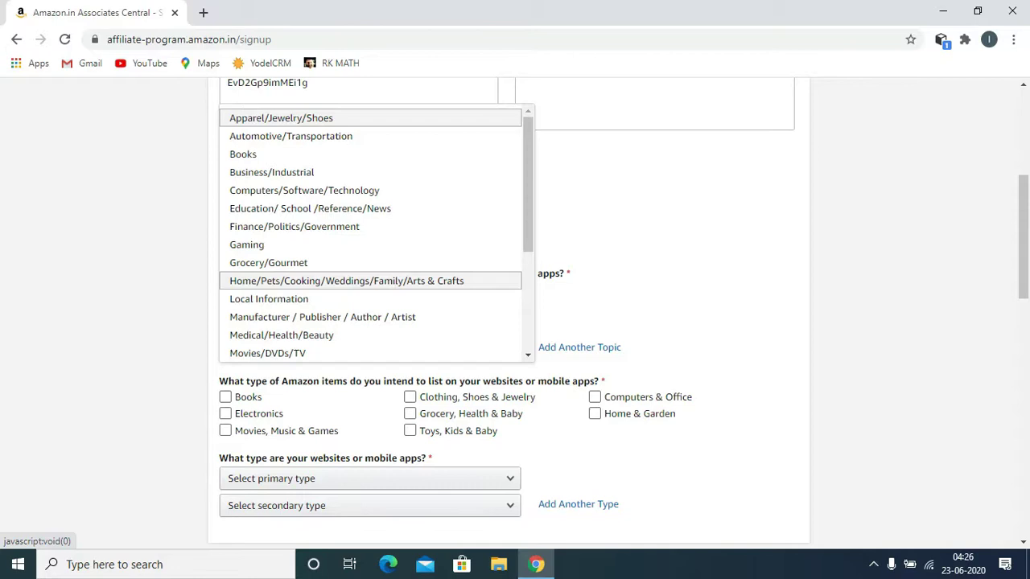
pyautogui.click(346, 281)
# Step: Tick all eight item types, from Books and Electronics to Computers & Office and Home & Garden
pyautogui.click(225, 397)
pyautogui.press('space')
pyautogui.press('space')
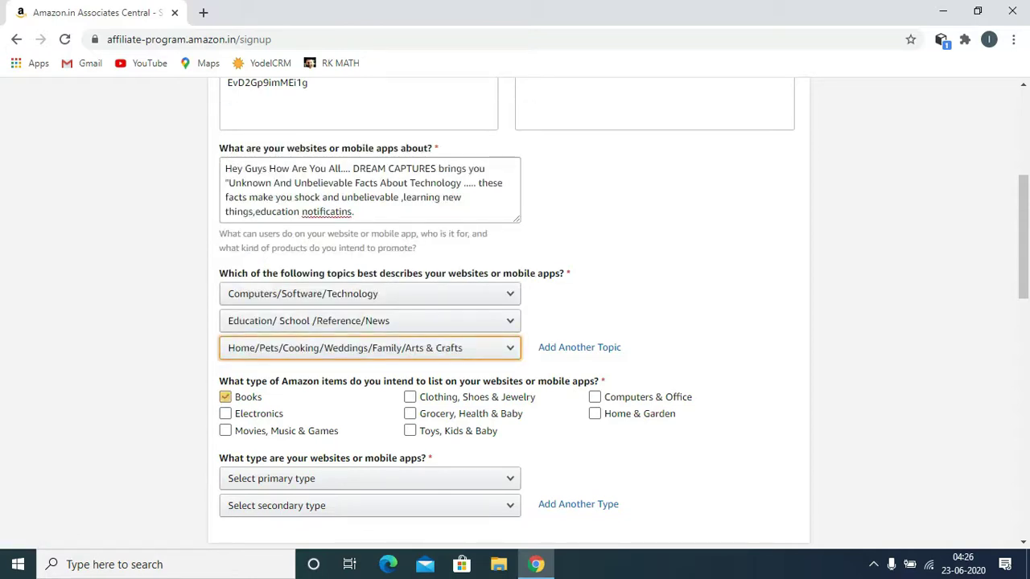
pyautogui.press('space')
pyautogui.moveTo(489, 382); pyautogui.dragTo(400, 382)
pyautogui.press('space')
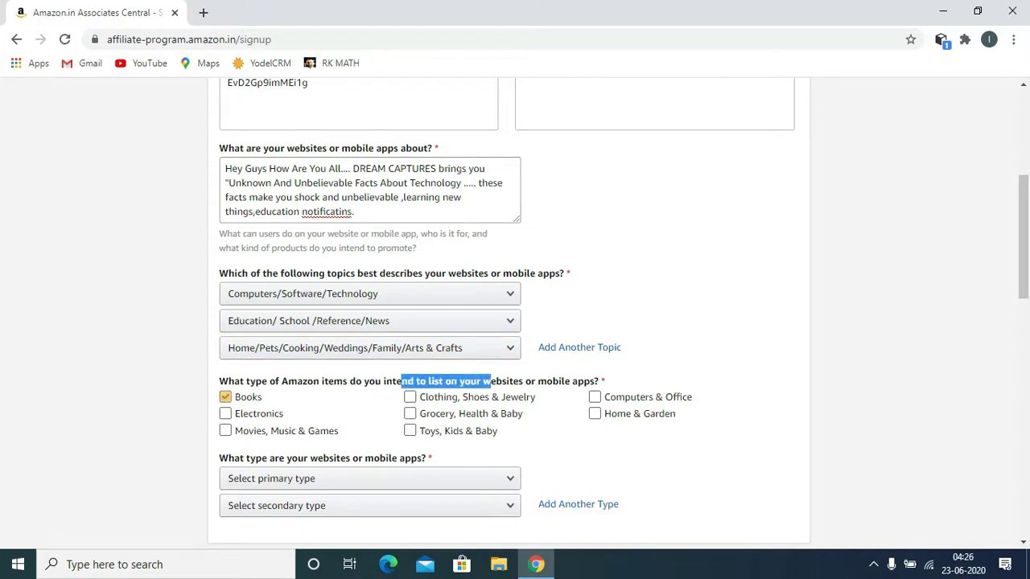
pyautogui.click(226, 414)
pyautogui.click(225, 430)
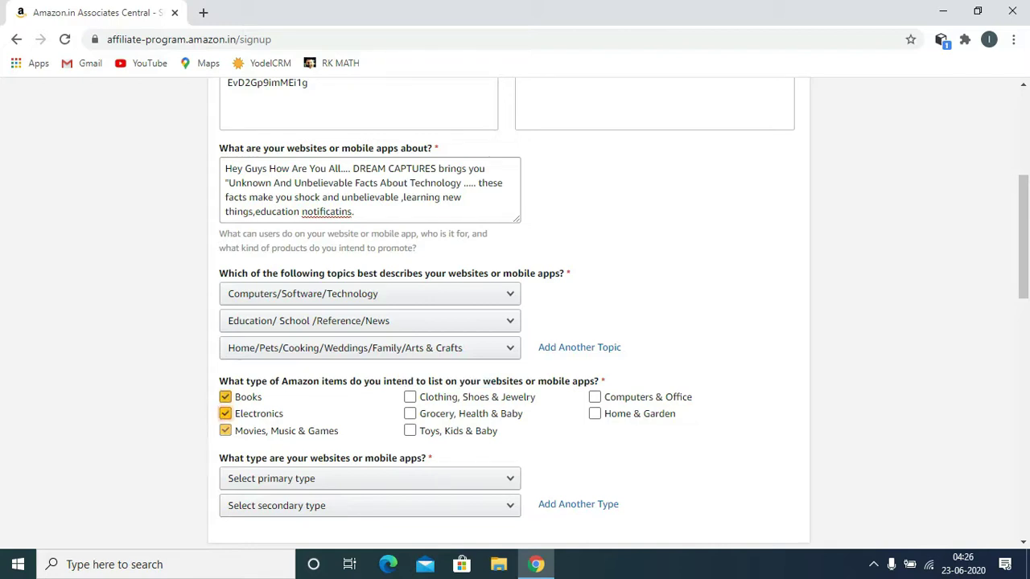
pyautogui.click(409, 397)
pyautogui.click(429, 431)
pyautogui.doubleClick(429, 431)
pyautogui.click(409, 431)
pyautogui.click(410, 414)
pyautogui.click(410, 430)
pyautogui.click(594, 397)
pyautogui.click(594, 414)
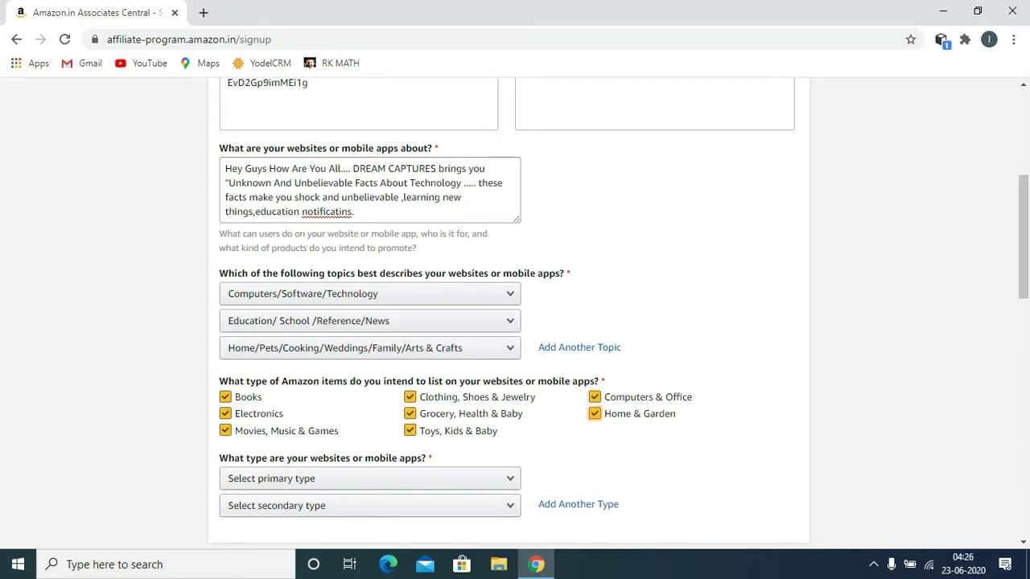
# Step: Set the website types to A Content or Niche Website and A Blog
pyautogui.scroll(-3, 1023, 242)
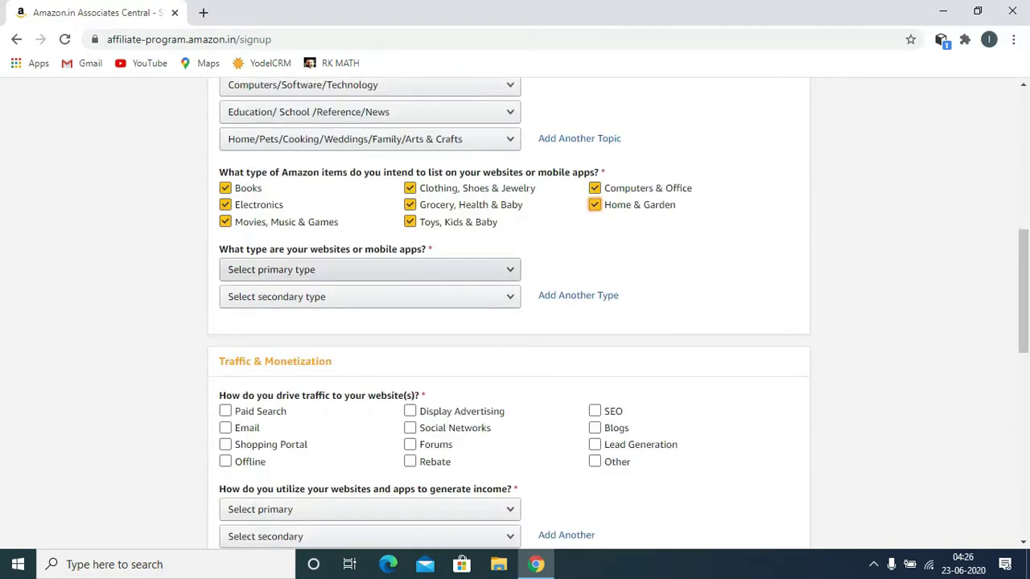
pyautogui.click(371, 270)
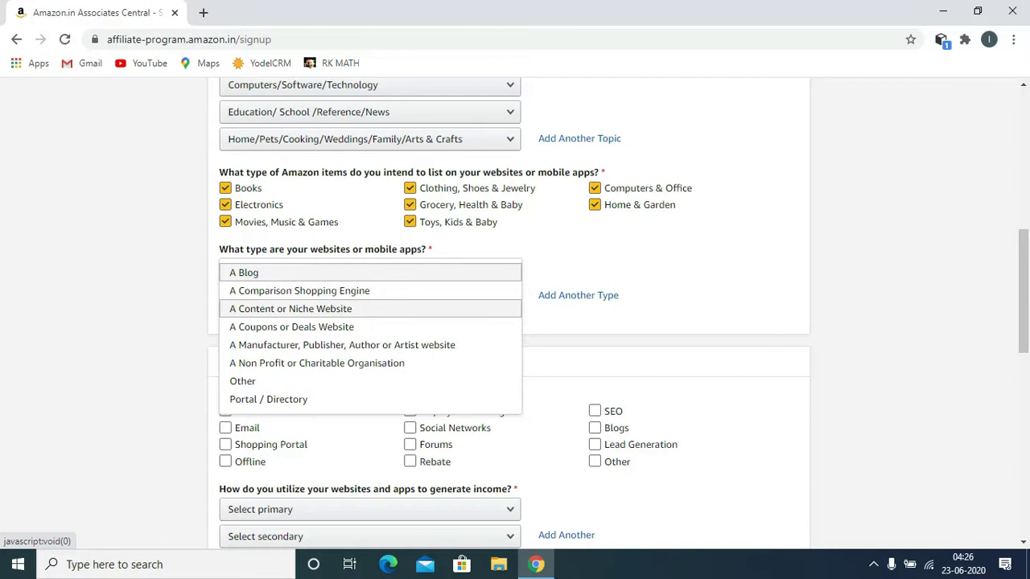
pyautogui.click(290, 309)
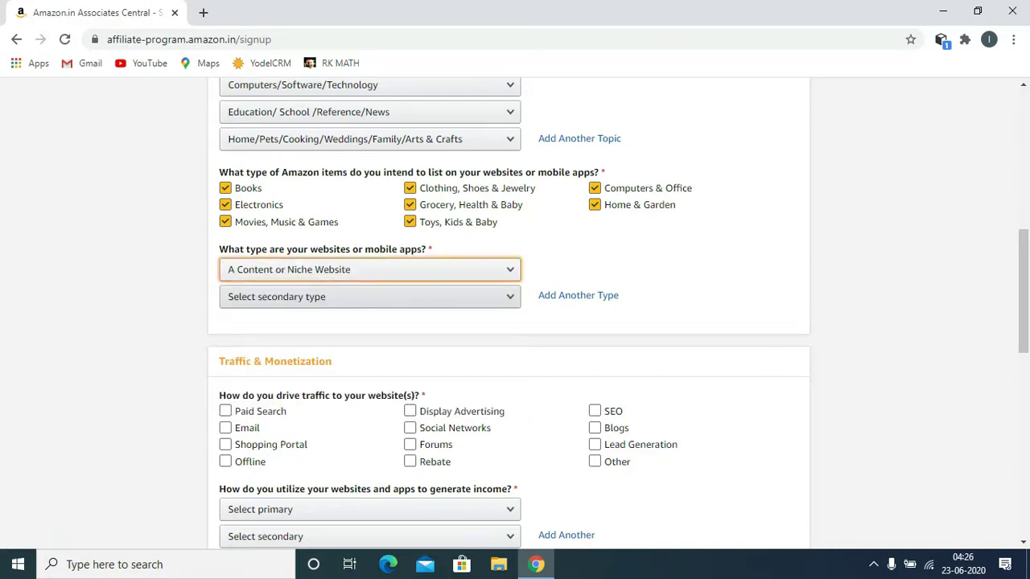
pyautogui.press('Return')
pyautogui.press('Return')
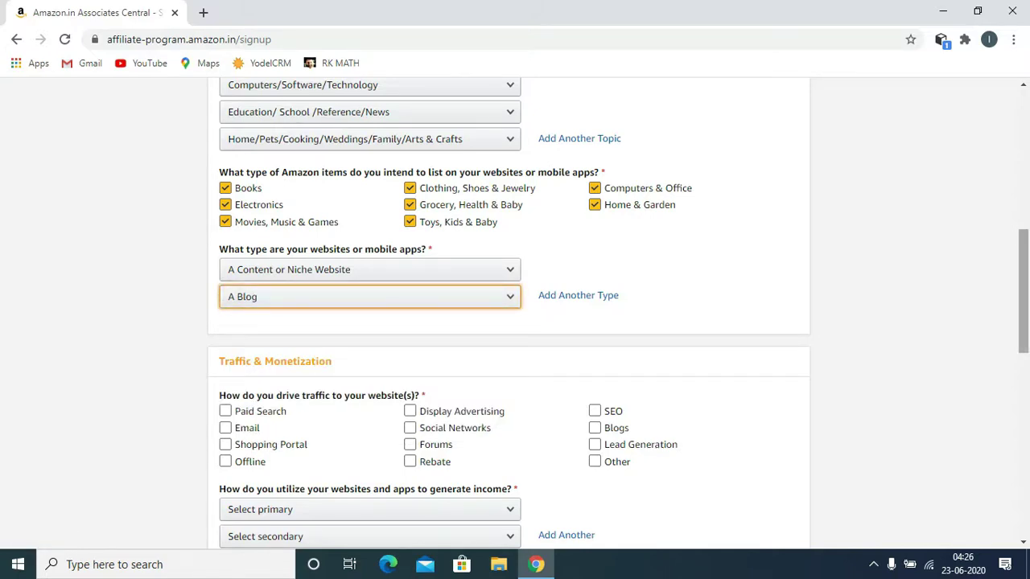
pyautogui.scroll(-2, 1023, 290)
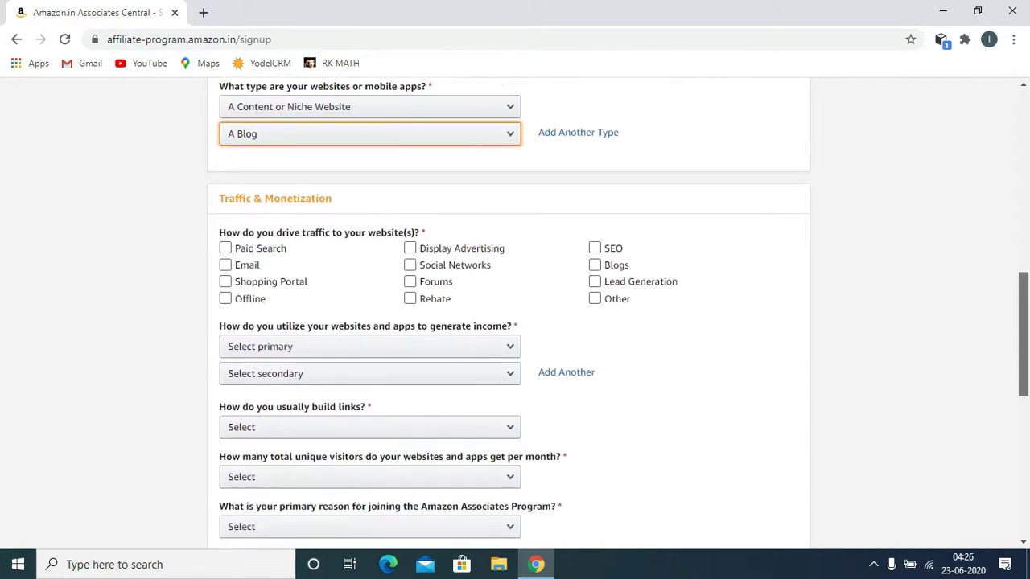
# Step: Tick Social Networks, SEO, Blogs and Email as traffic sources, leaving Other unticked
pyautogui.click(594, 290)
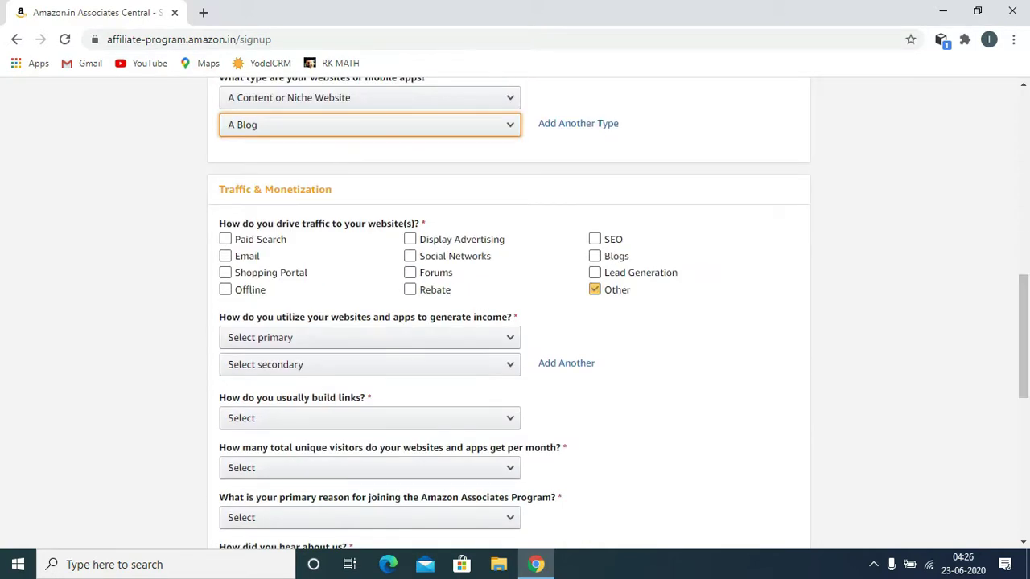
pyautogui.click(595, 290)
pyautogui.click(409, 256)
pyautogui.click(594, 240)
pyautogui.click(595, 256)
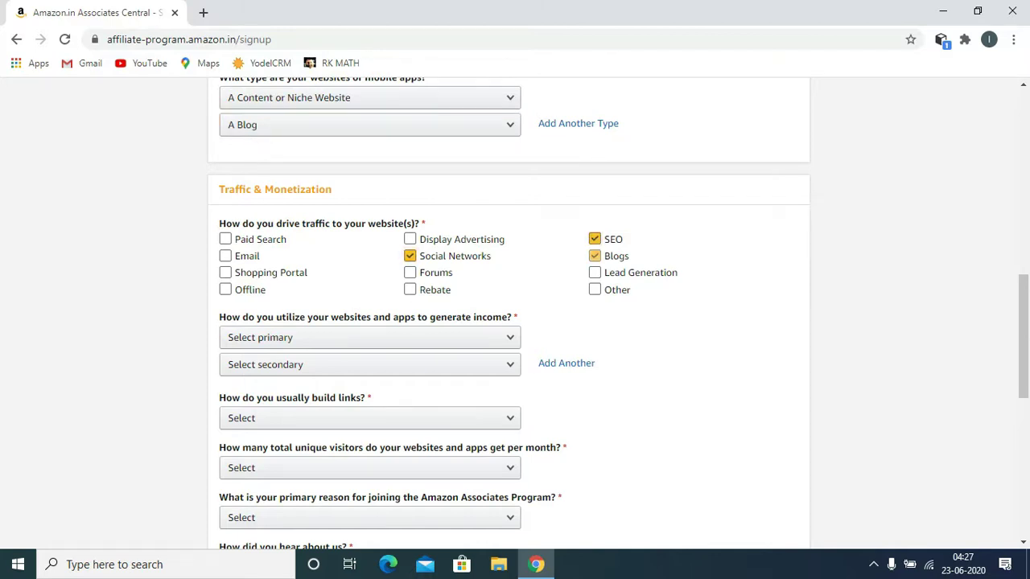
pyautogui.click(225, 256)
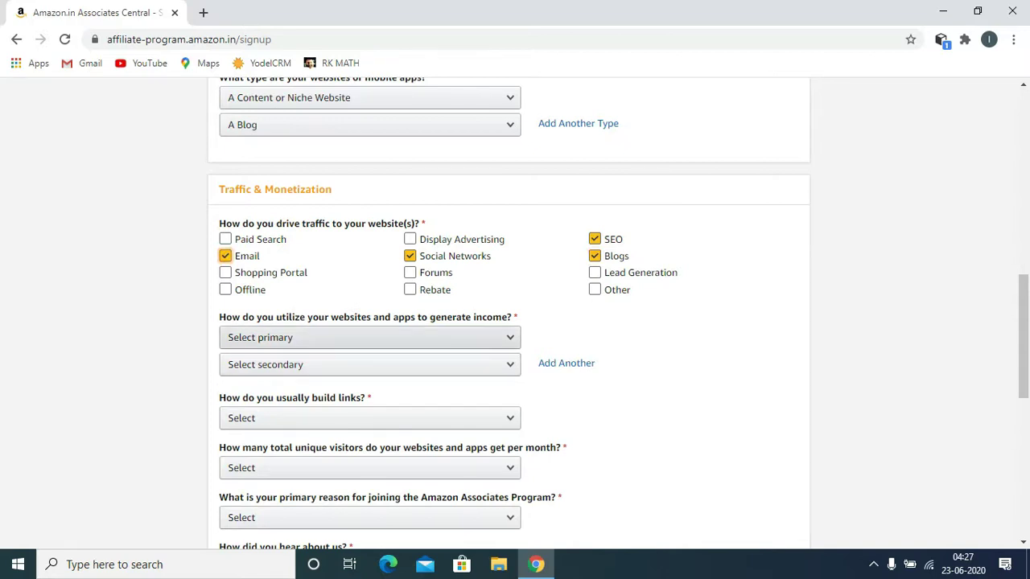
pyautogui.click(370, 337)
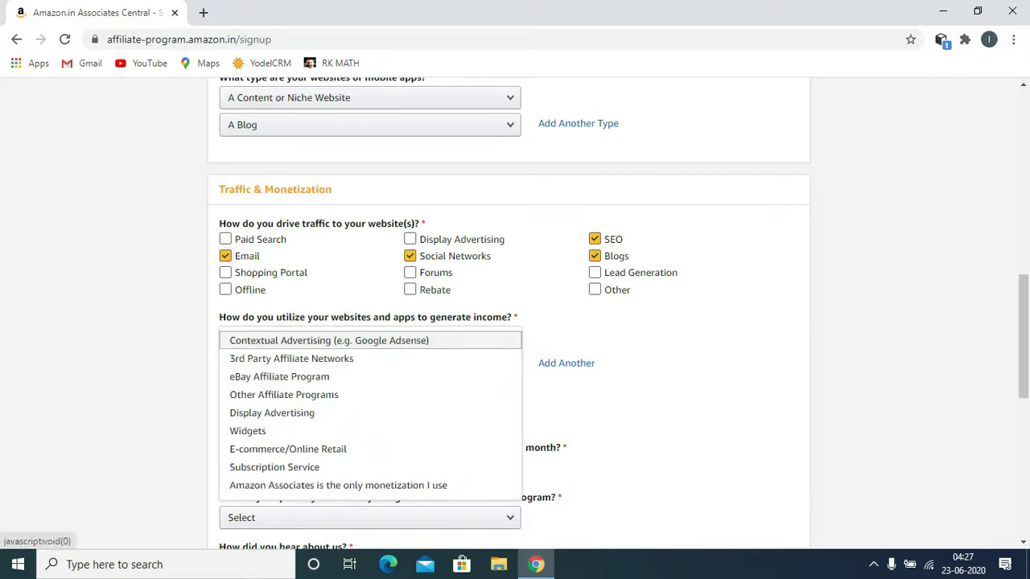
# Step: Make 3rd Party Affiliate Networks the primary income method and Widgets the secondary one
pyautogui.click(291, 358)
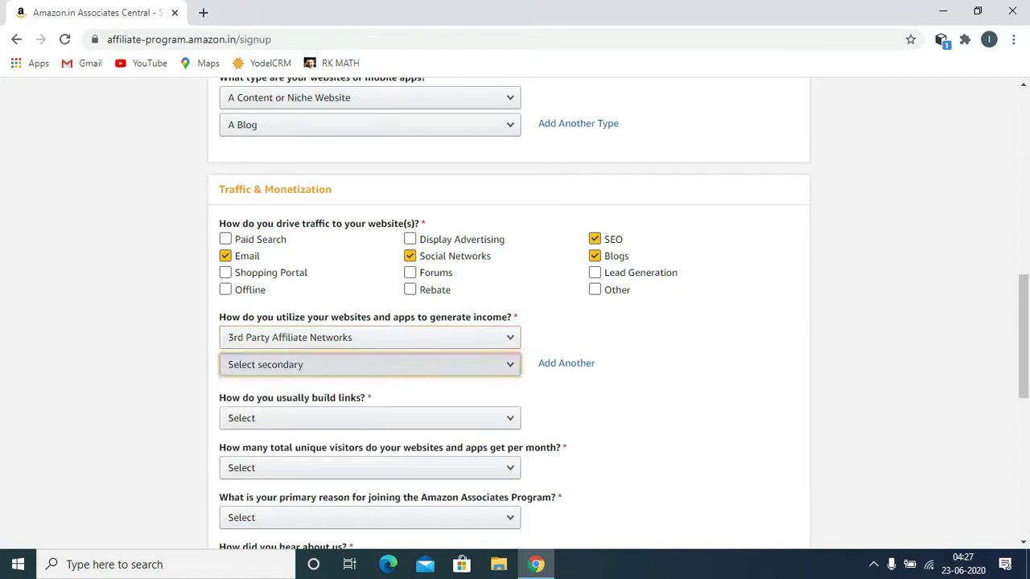
pyautogui.click(369, 365)
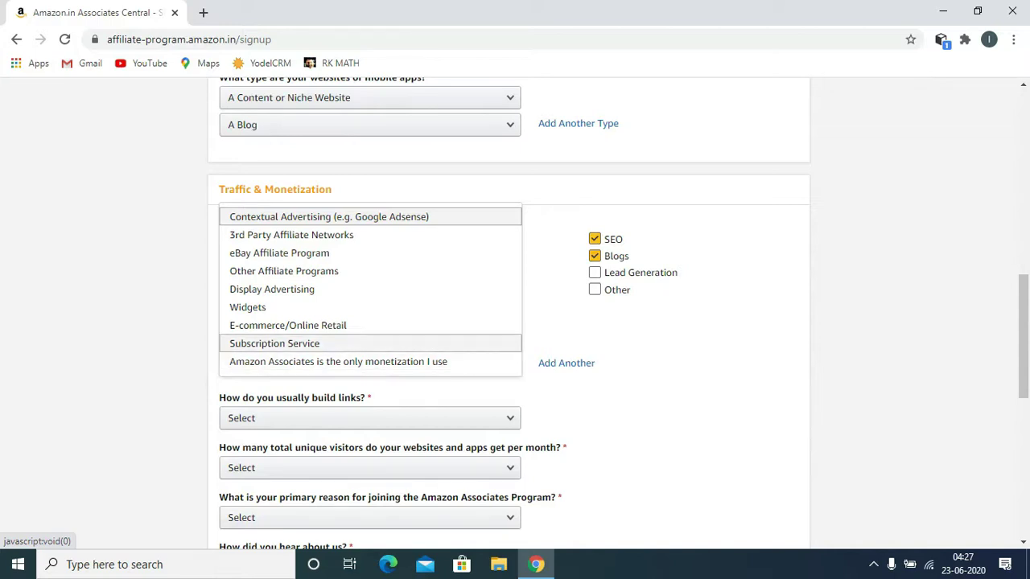
pyautogui.click(265, 307)
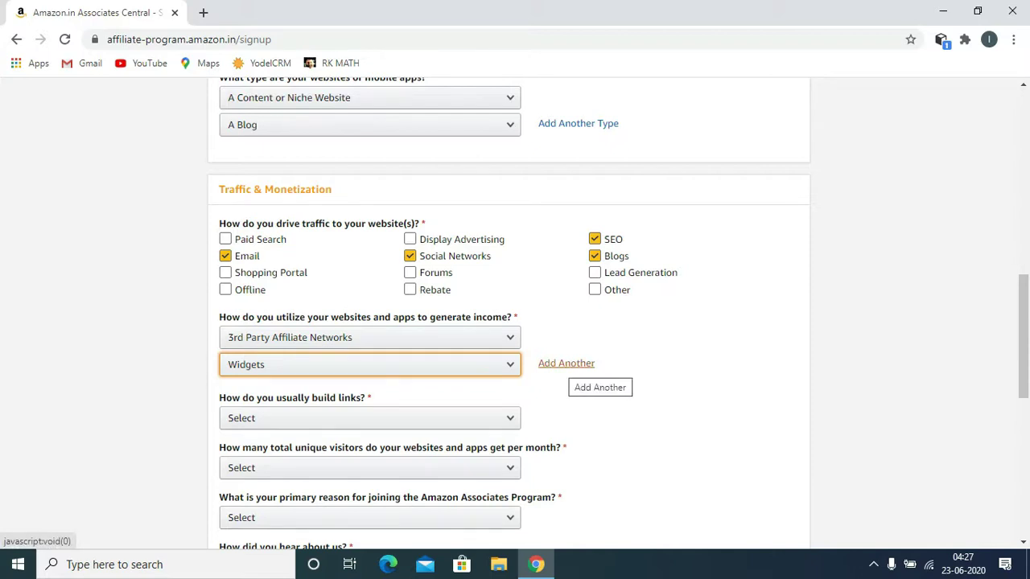
# Step: Add a third income row set to 'Amazon Associates is the only monetization I use'
pyautogui.doubleClick(549, 362)
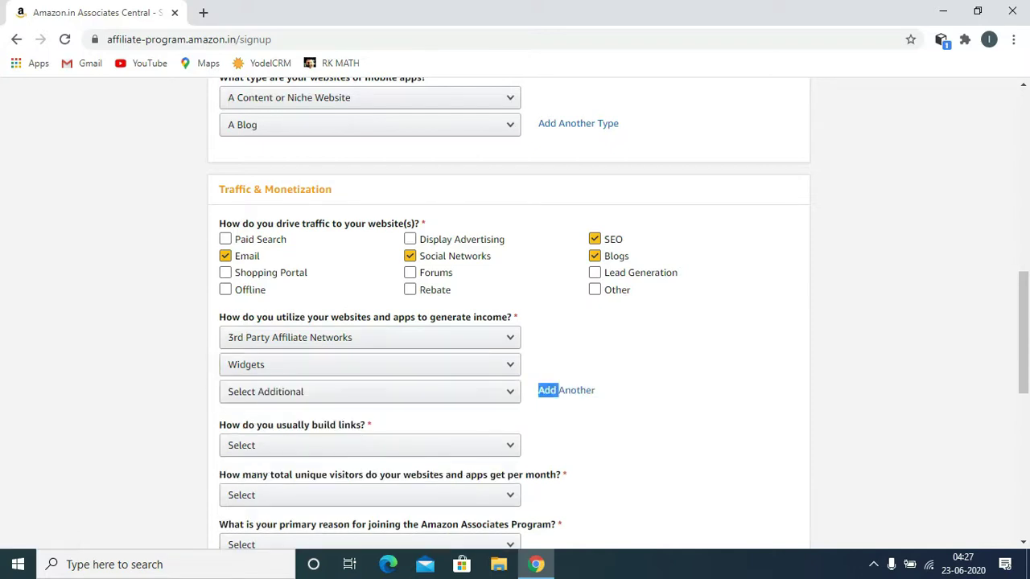
pyautogui.click(371, 391)
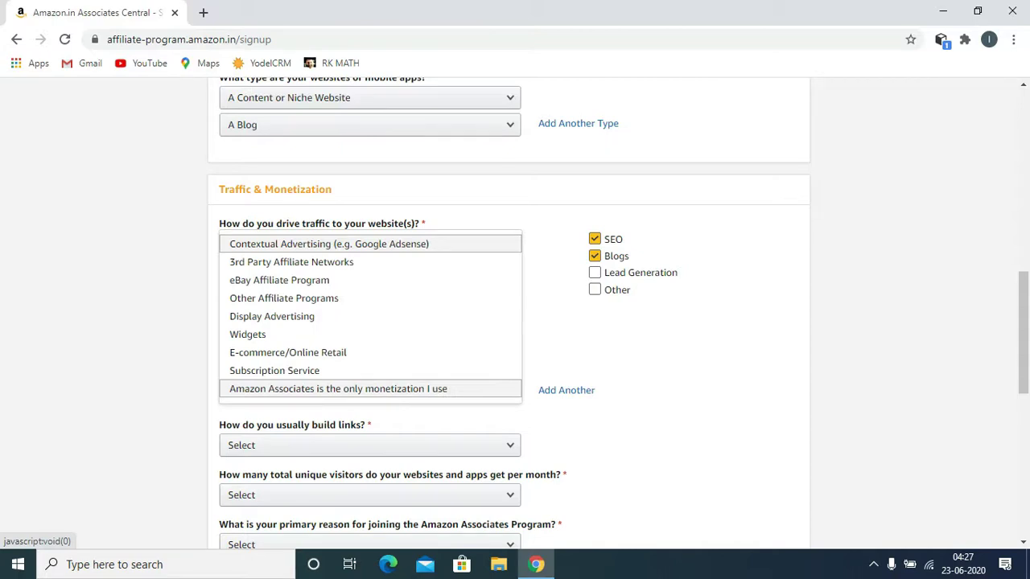
pyautogui.click(370, 389)
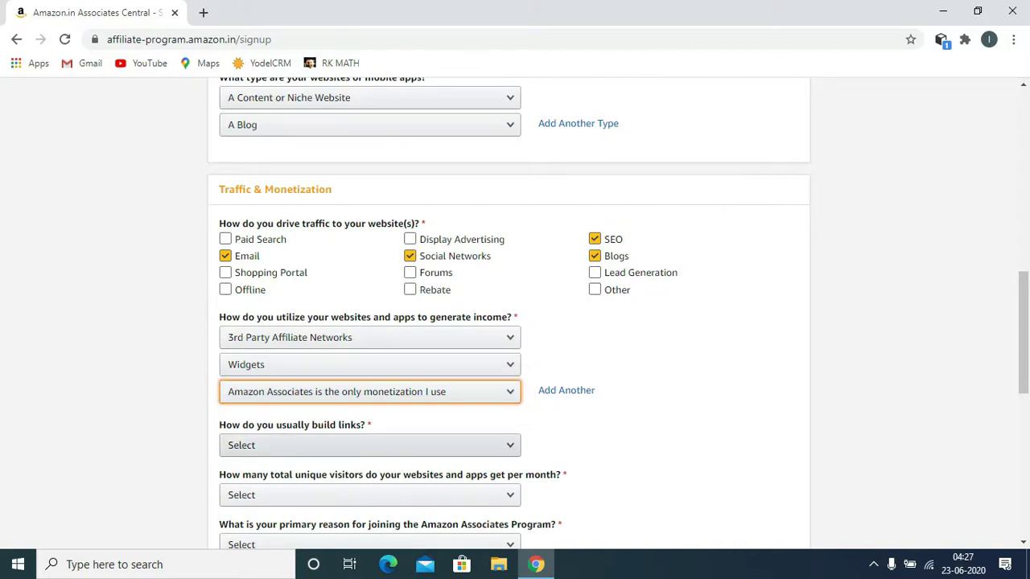
pyautogui.click(370, 445)
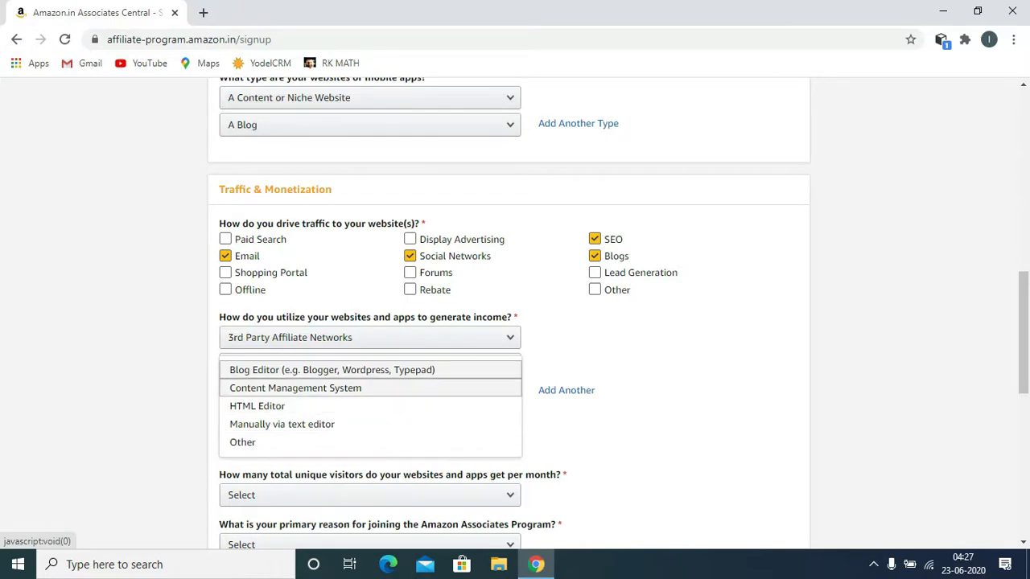
# Step: Choose Content Management System for building links and 'From 501 to 5,000' monthly unique visitors
pyautogui.press('Return')
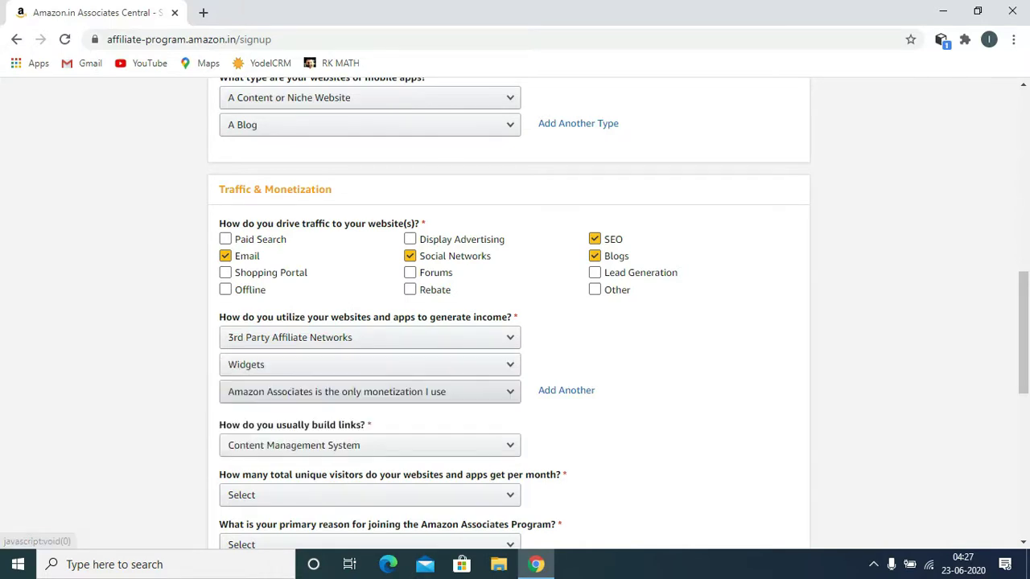
pyautogui.click(370, 495)
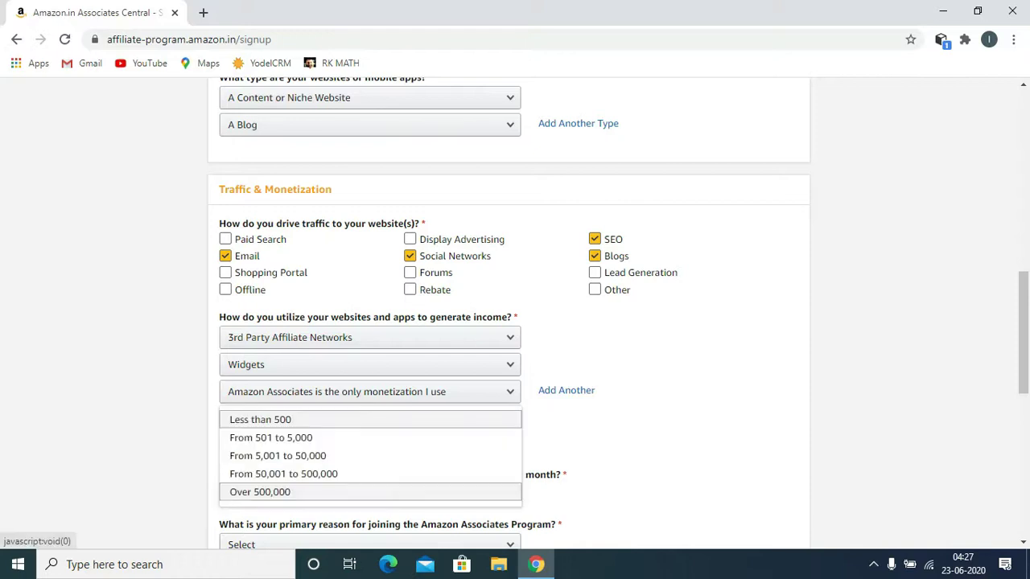
pyautogui.press('Escape')
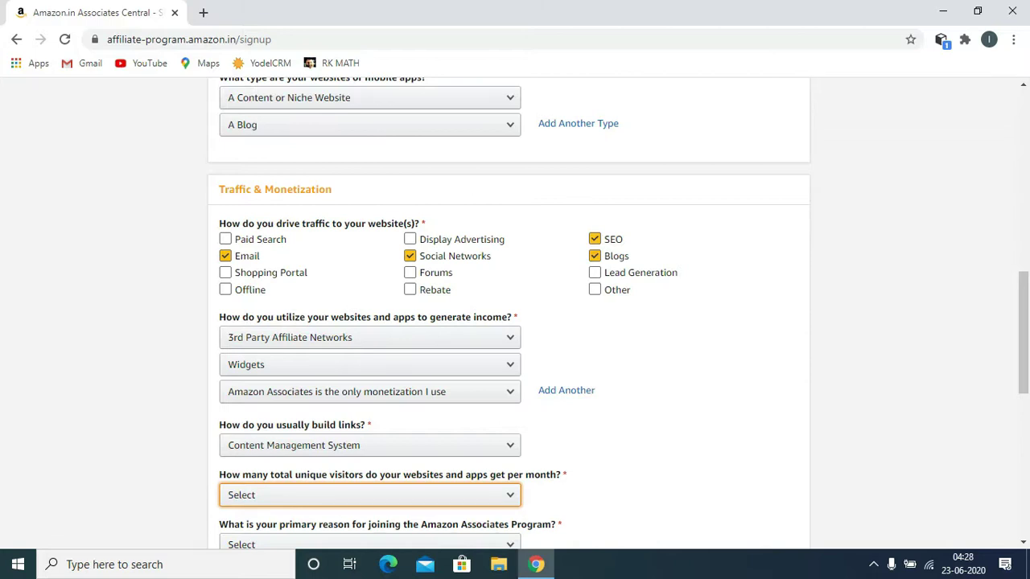
pyautogui.click(370, 495)
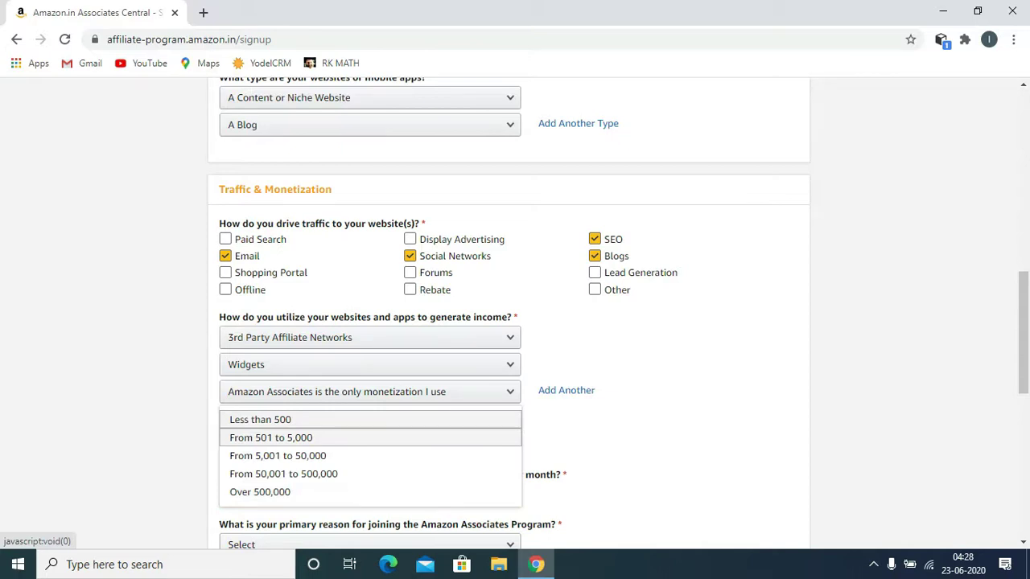
pyautogui.press('Return')
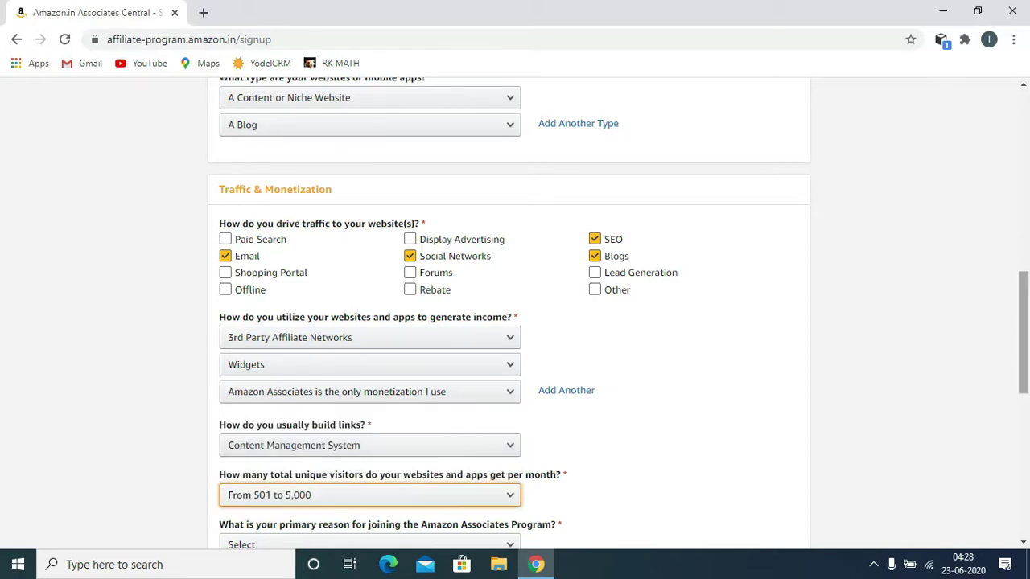
pyautogui.scroll(-2, 515, 314)
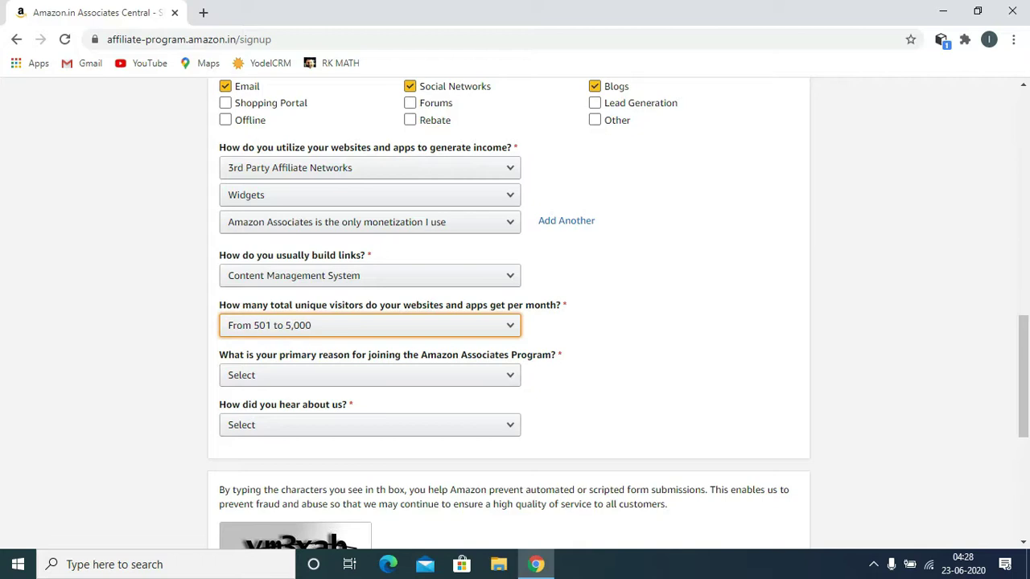
# Step: Pick 'To monetize my site' as the joining reason and 'Online Search' as the referral source
pyautogui.click(370, 375)
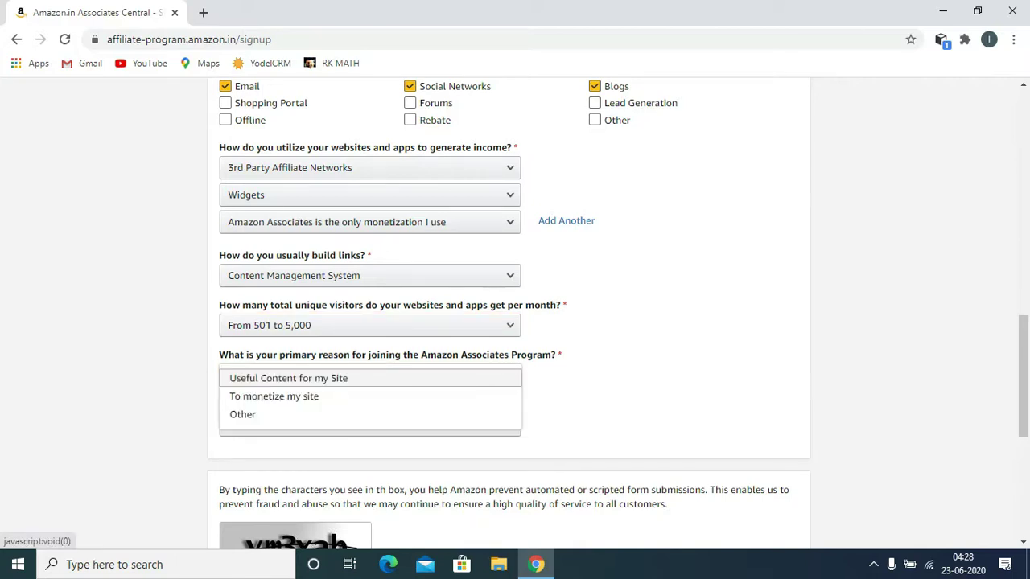
pyautogui.click(273, 396)
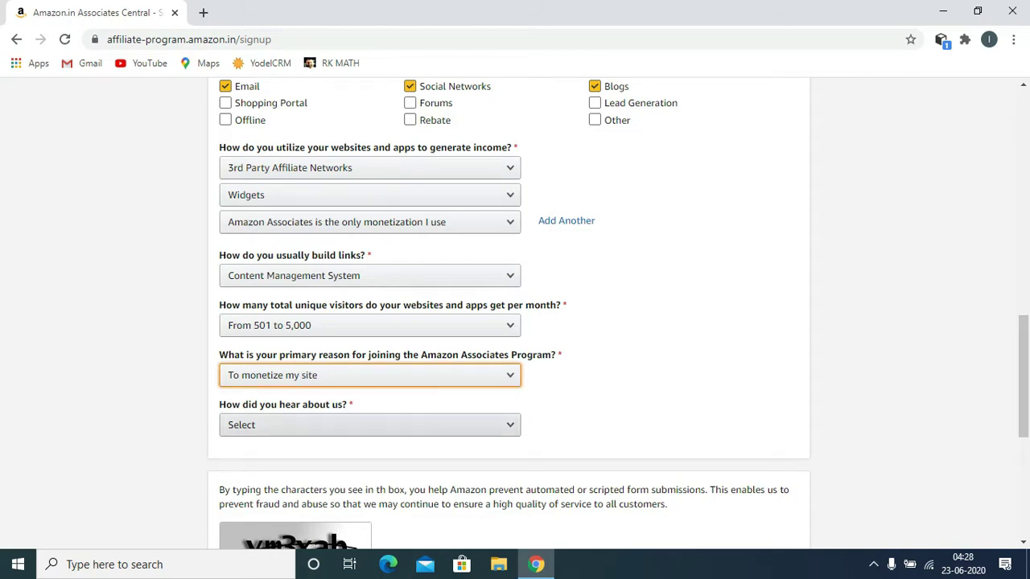
pyautogui.click(369, 424)
pyautogui.press('Down')
pyautogui.press('Down')
pyautogui.press('Return')
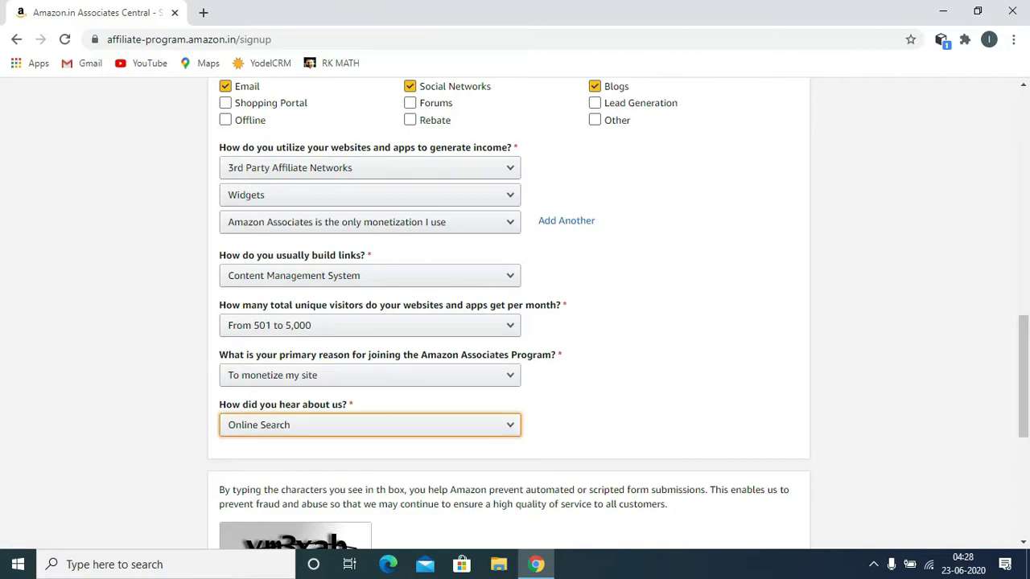
pyautogui.scroll(-3, 515, 313)
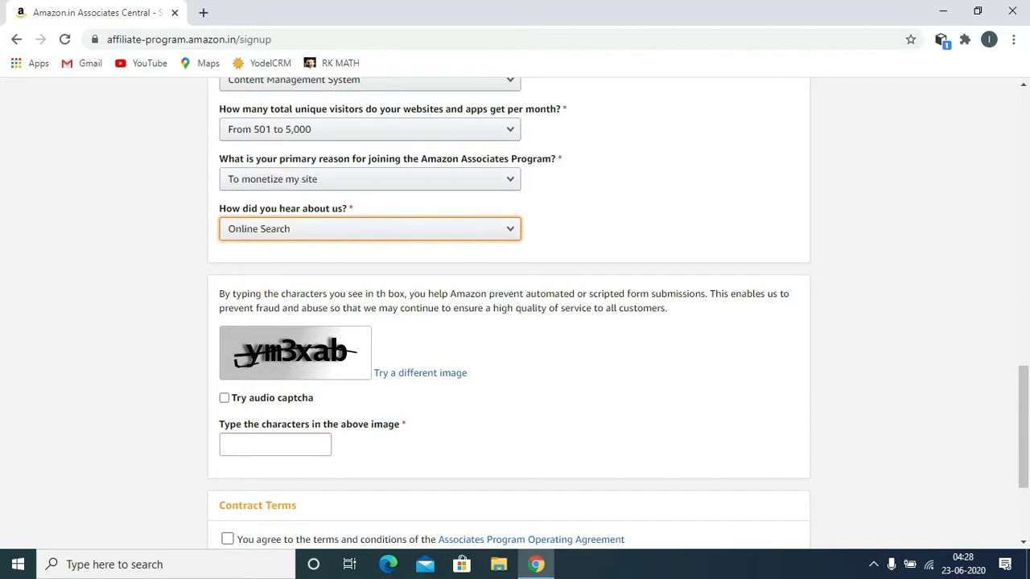
# Step: Type the captcha characters from the image and accept the Associates Program Operating Agreement terms
pyautogui.click(274, 444)
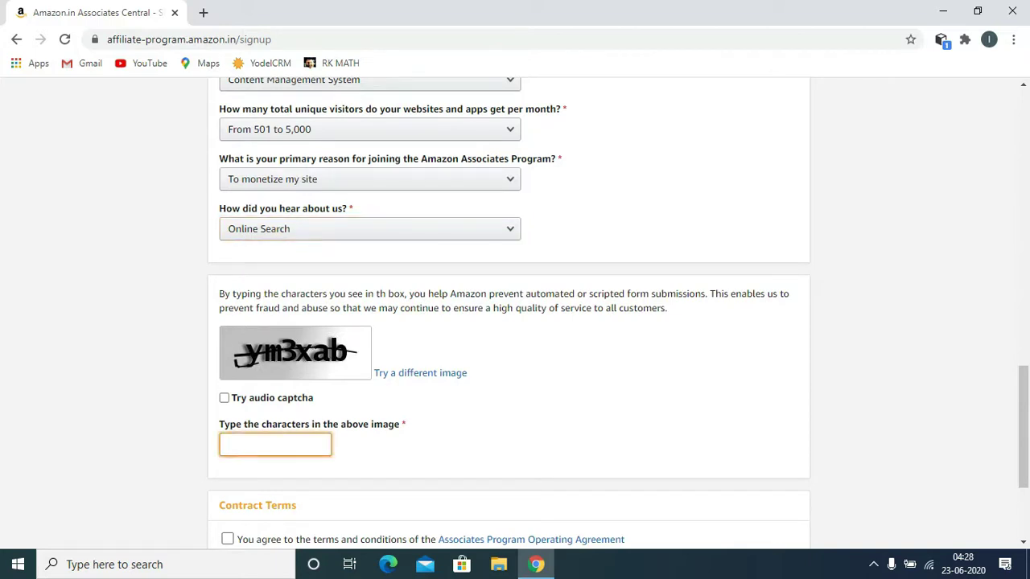
pyautogui.write('ym3xab')
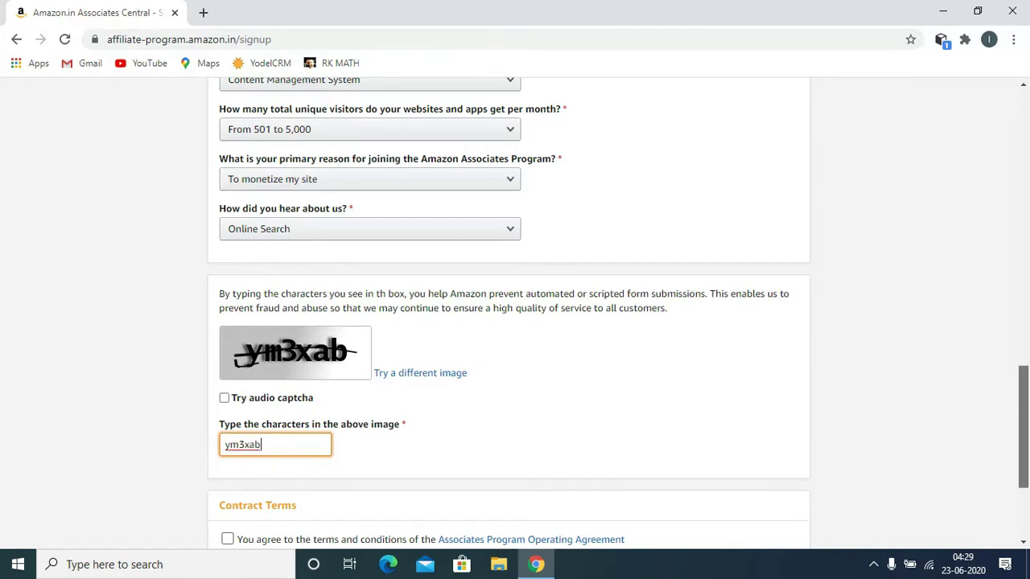
pyautogui.scroll(-3, 515, 322)
pyautogui.click(226, 355)
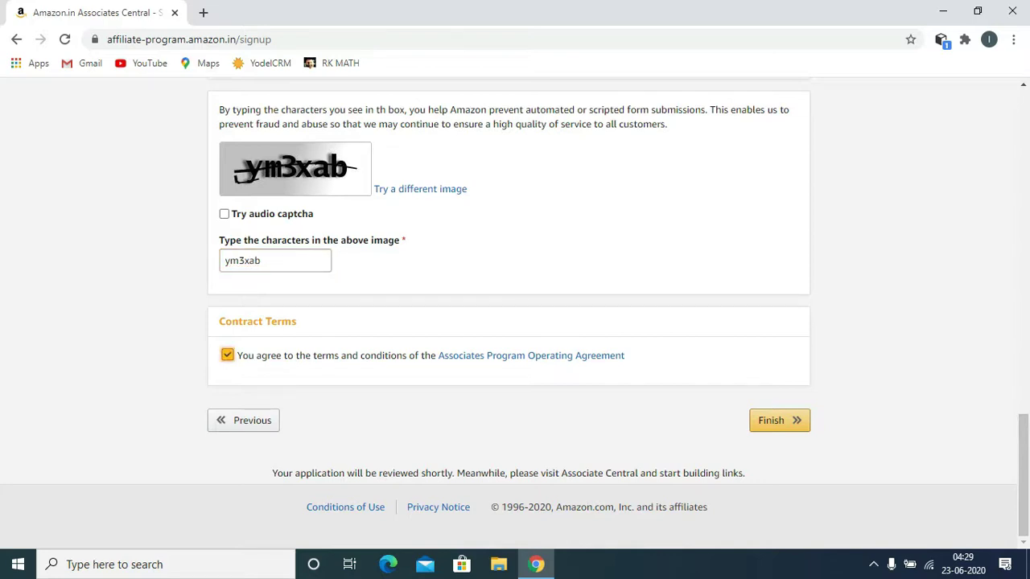
# Step: Finish the signup and review the Congrats page showing the new Associate ID
pyautogui.click(778, 420)
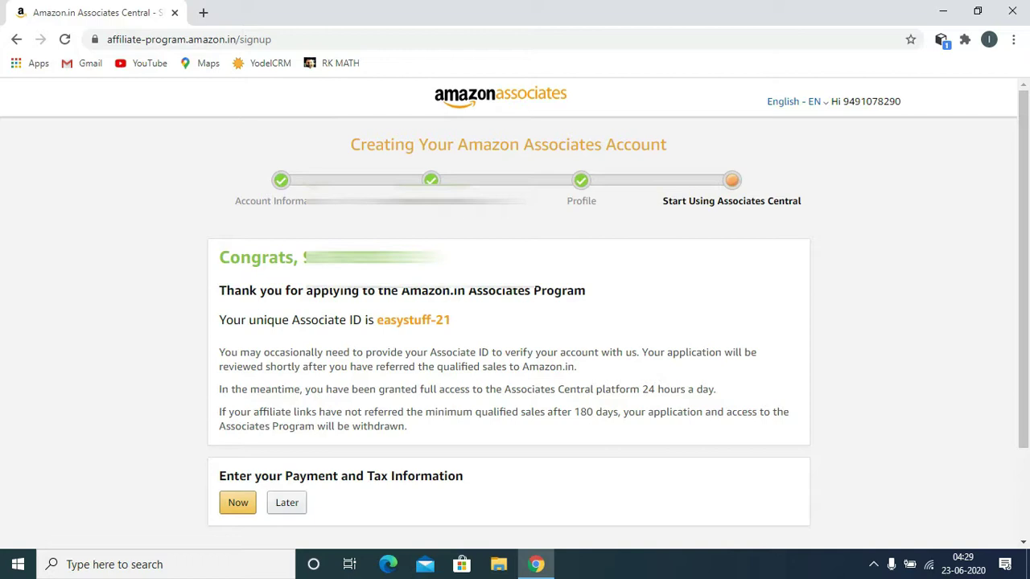
pyautogui.scroll(-2, 515, 302)
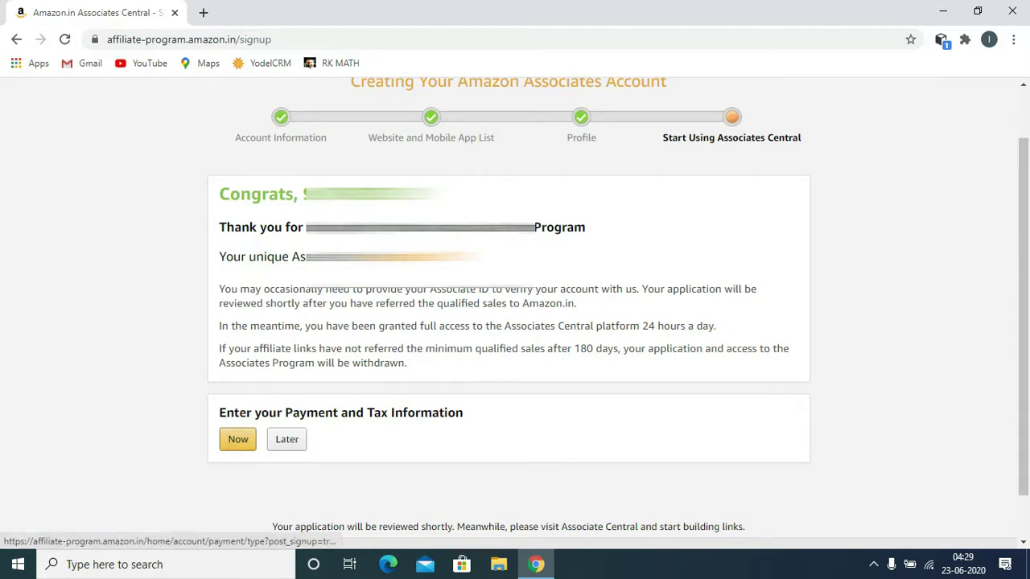
# Step: Start adding payment and tax information now, re-entering the Amazon account password to sign in
pyautogui.click(237, 439)
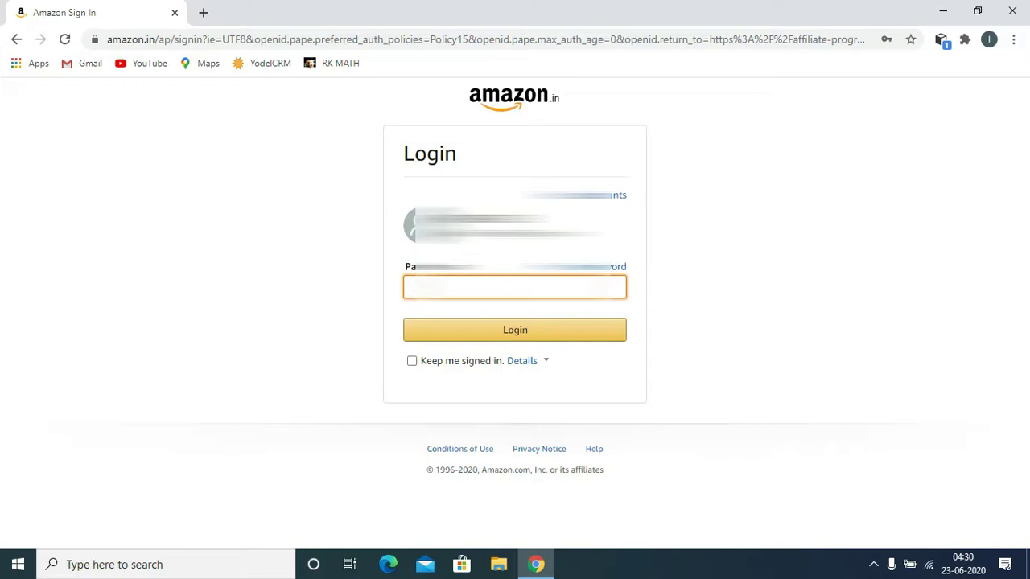
pyautogui.write('•••••••••••••••')
pyautogui.press('Tab')
pyautogui.press('Return')
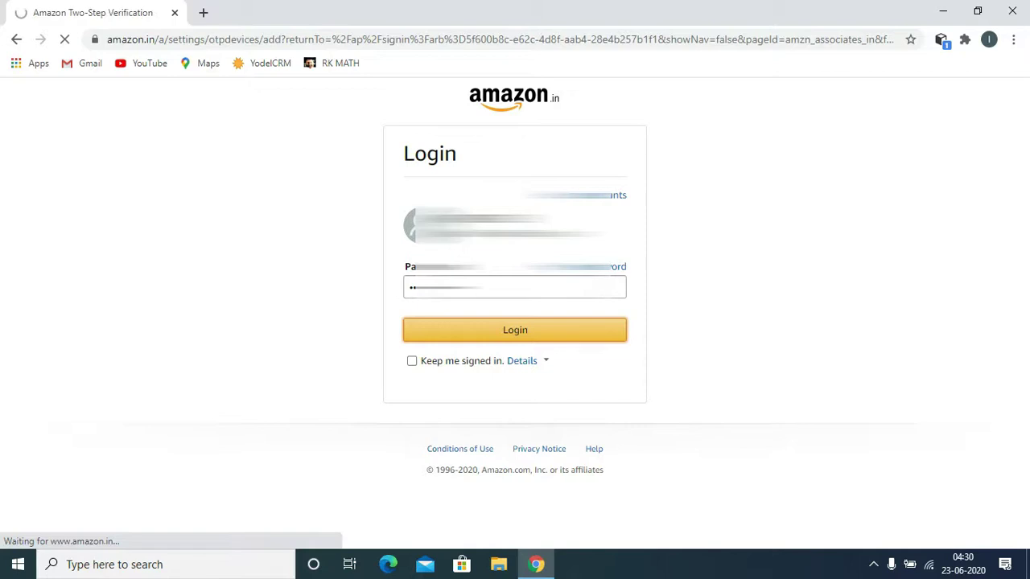